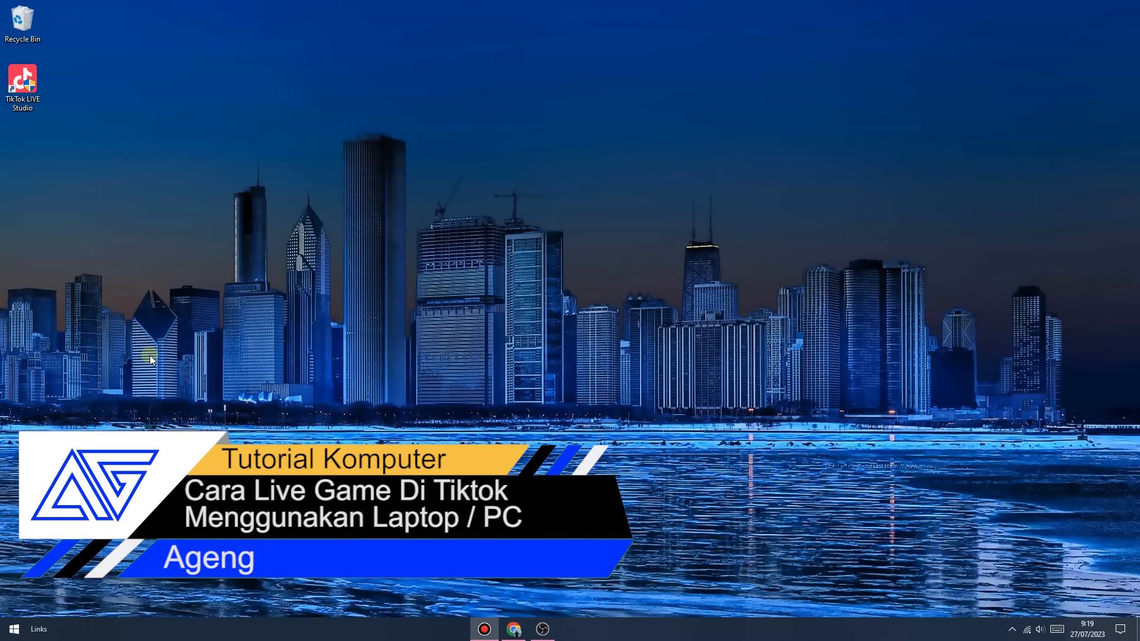
Check the base canvas resolution options in the OBS video settings, keep them as they are, and close OBS.
{"action": "left_click", "coordinate": [542, 629]}
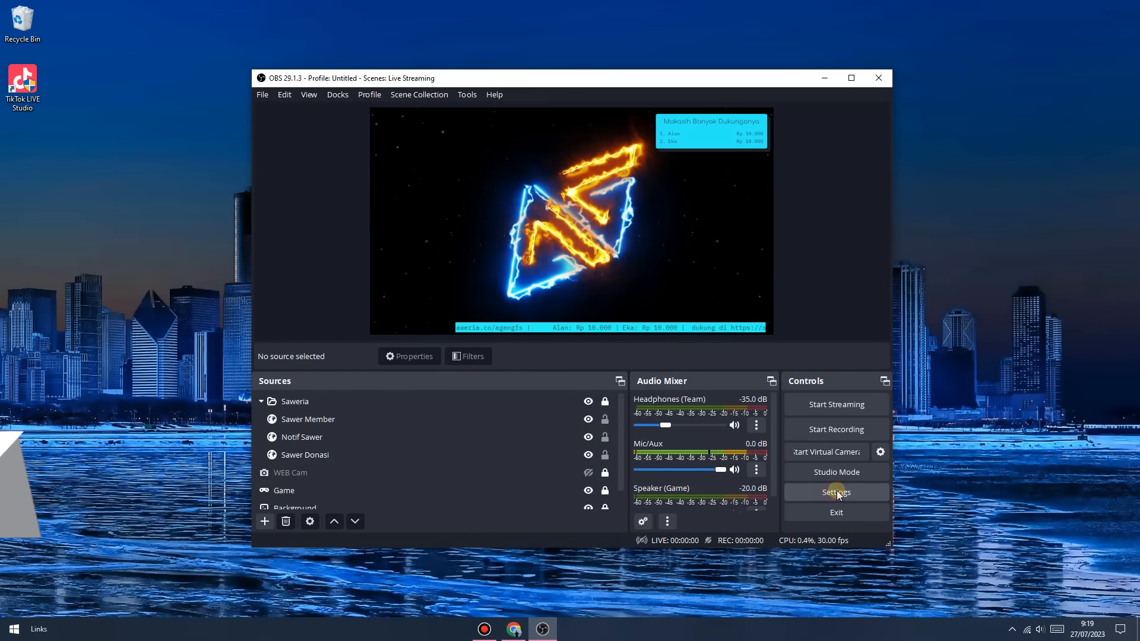
{"action": "left_click", "coordinate": [851, 487]}
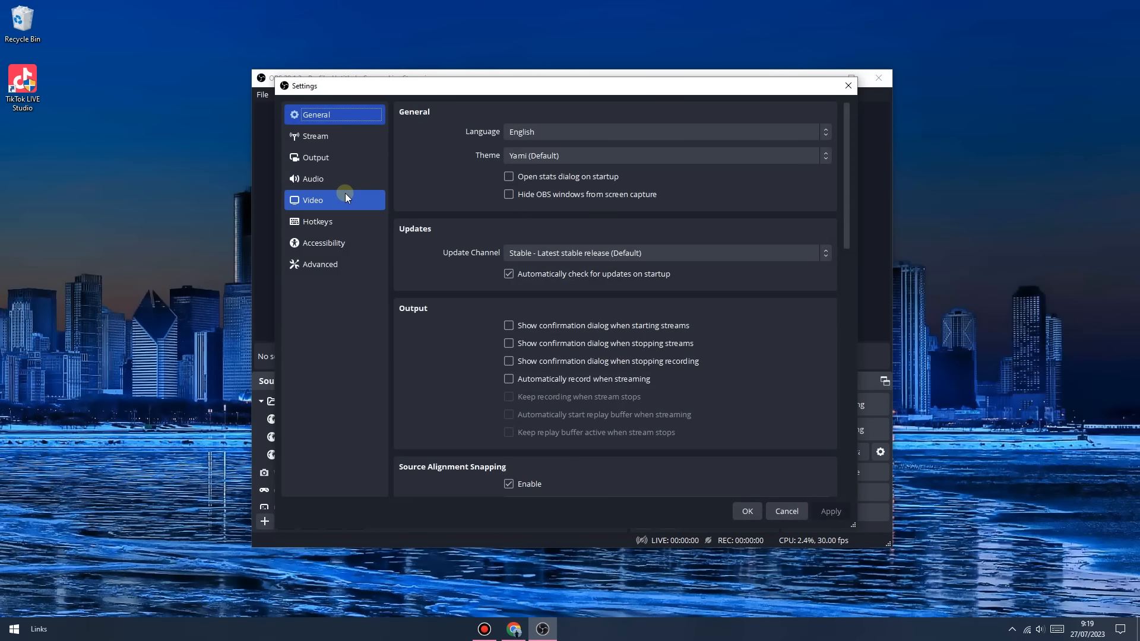
{"action": "left_click", "coordinate": [347, 198]}
{"action": "left_click", "coordinate": [777, 112]}
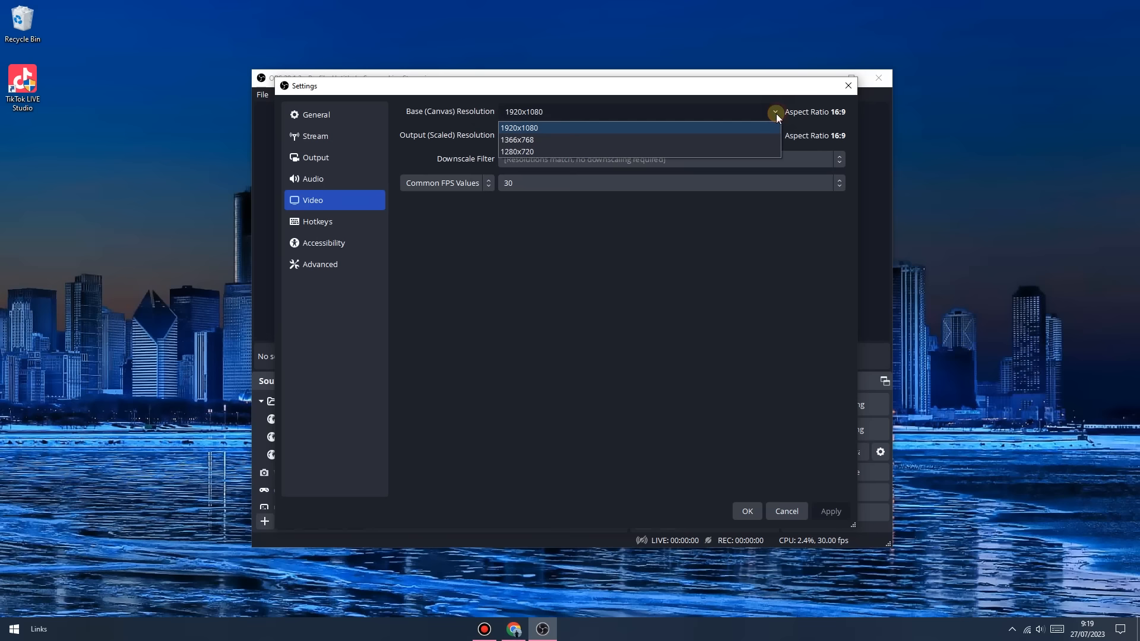
{"action": "left_click", "coordinate": [627, 289]}
{"action": "left_click", "coordinate": [848, 86]}
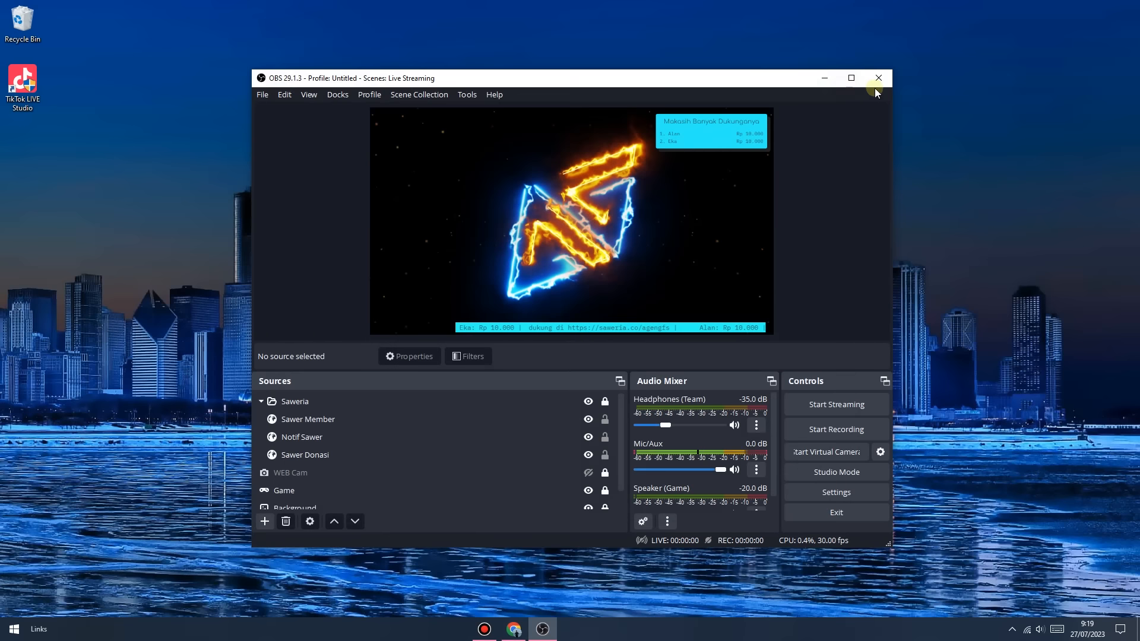
{"action": "left_click", "coordinate": [878, 79]}
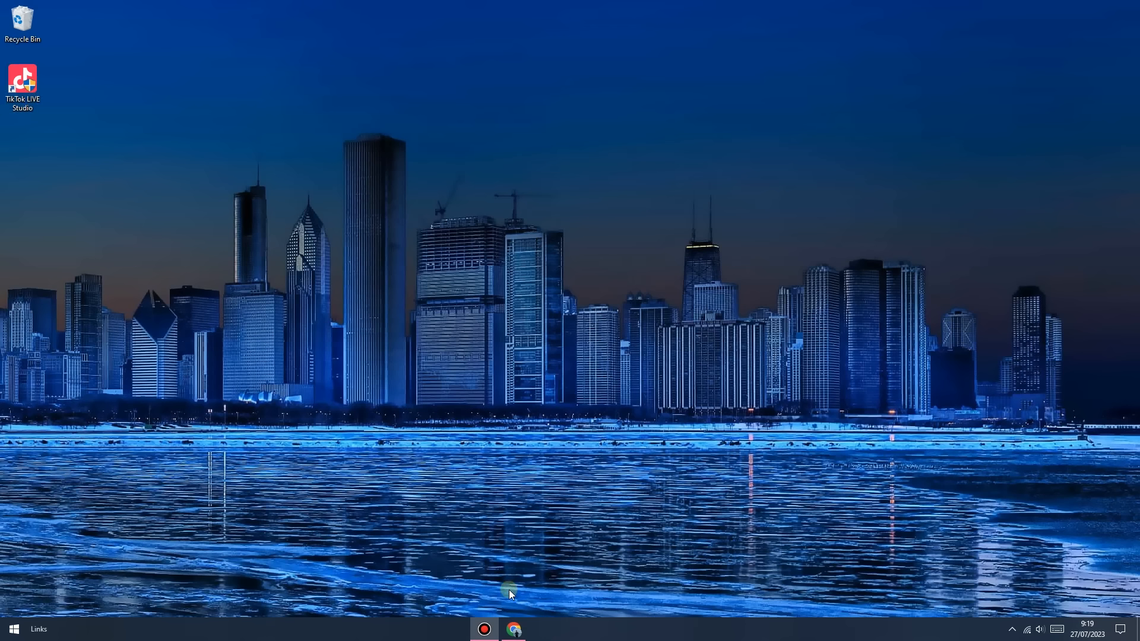
Switch to Chrome, open the Download LIVE Studio page from the Google results, and request the free Windows download before closing the browser.
{"action": "mouse_move", "coordinate": [525, 630]}
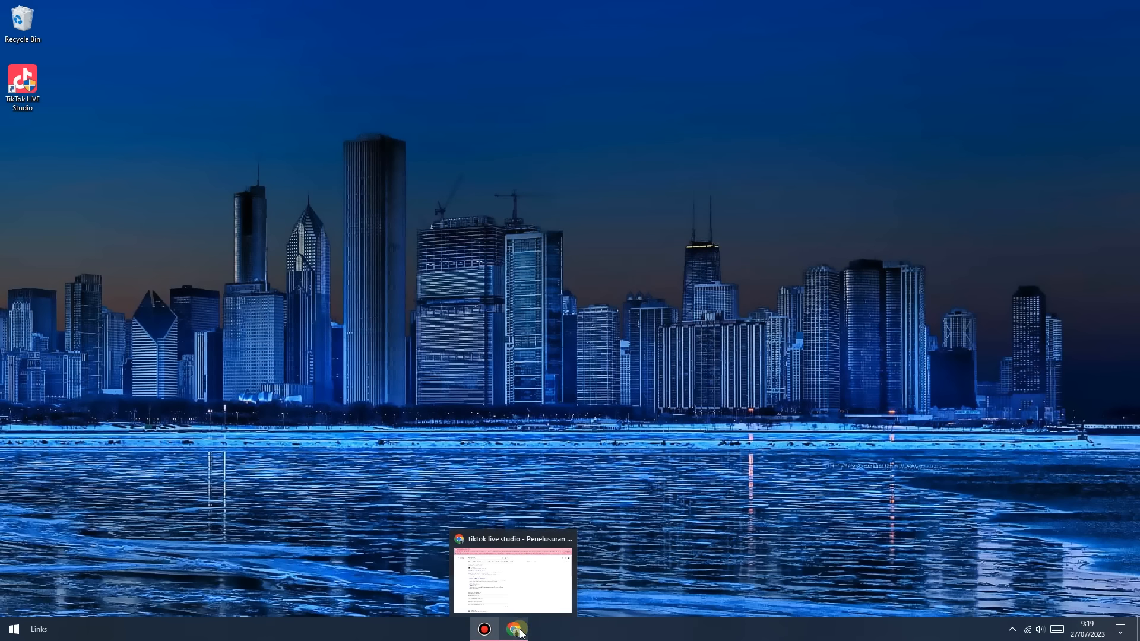
{"action": "left_click", "coordinate": [520, 633]}
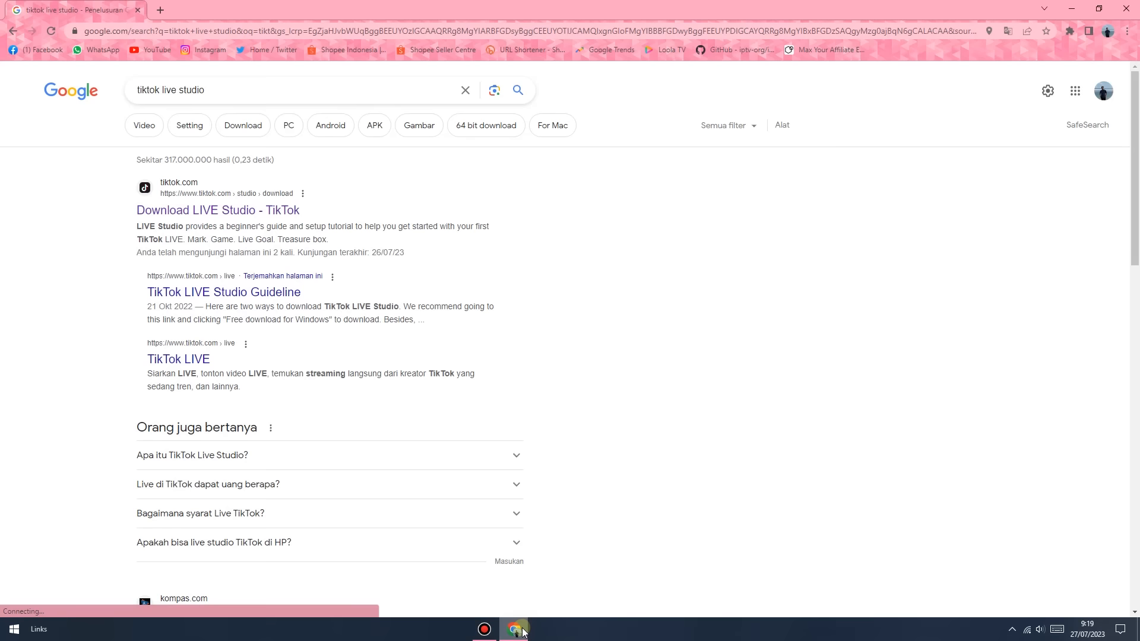
{"action": "left_click", "coordinate": [234, 86]}
{"action": "left_click", "coordinate": [30, 208]}
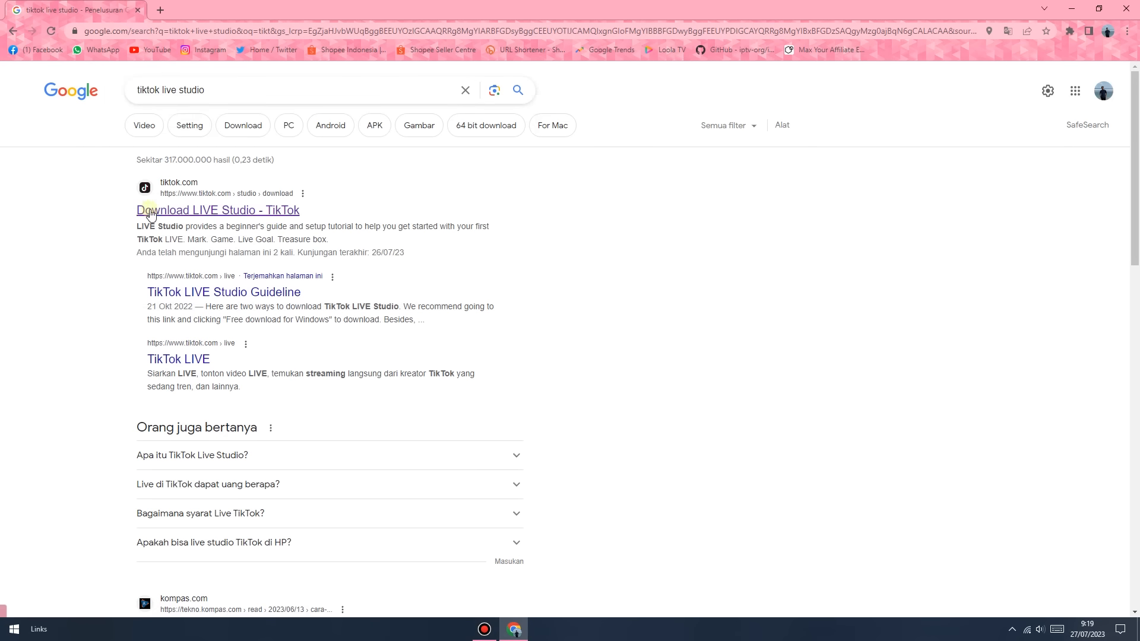
{"action": "left_click", "coordinate": [209, 211]}
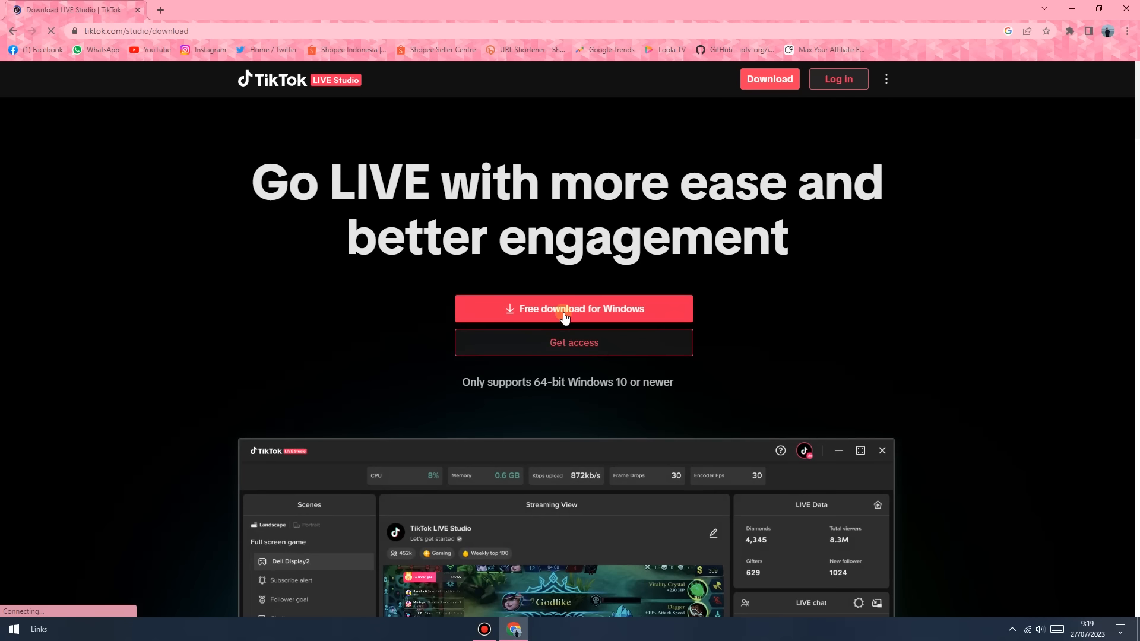
{"action": "left_click", "coordinate": [598, 315]}
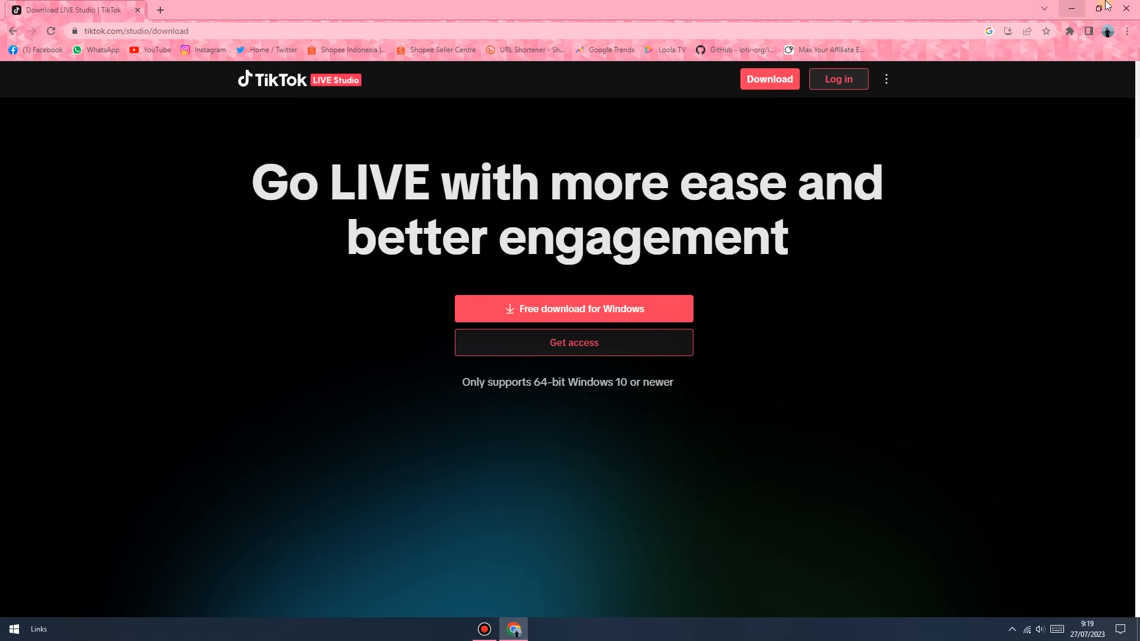
{"action": "left_click", "coordinate": [1127, 8]}
Launch TikTok LIVE Studio, go back from the access requirements page, and decline to apply for LIVE access for now.
{"action": "left_click", "coordinate": [155, 143]}
{"action": "left_click", "coordinate": [34, 87]}
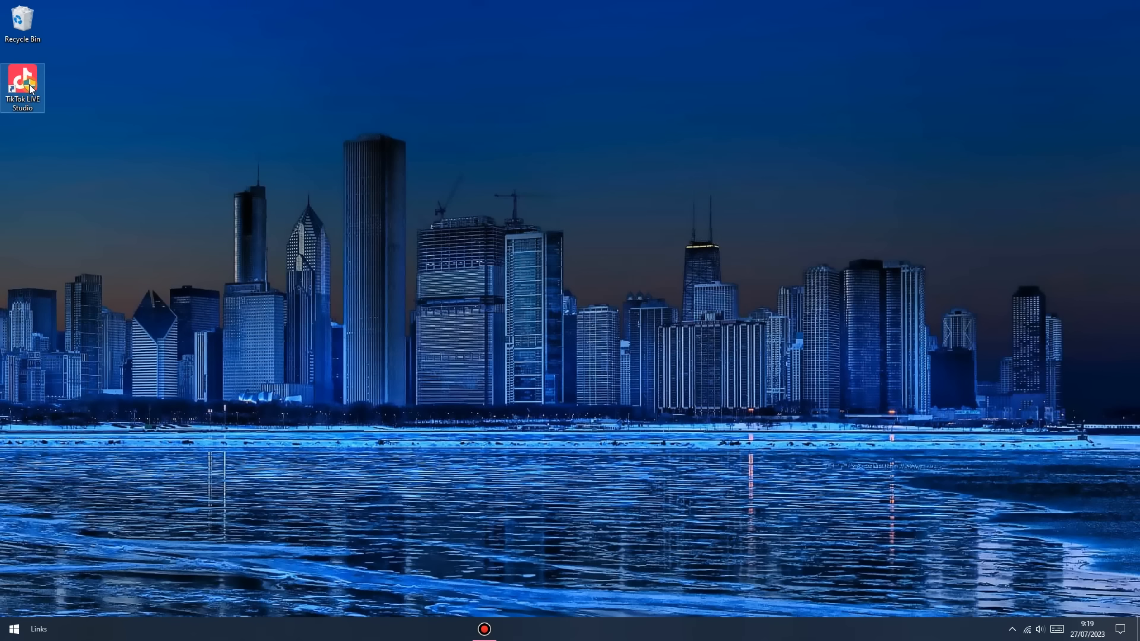
{"action": "double_click", "coordinate": [31, 89]}
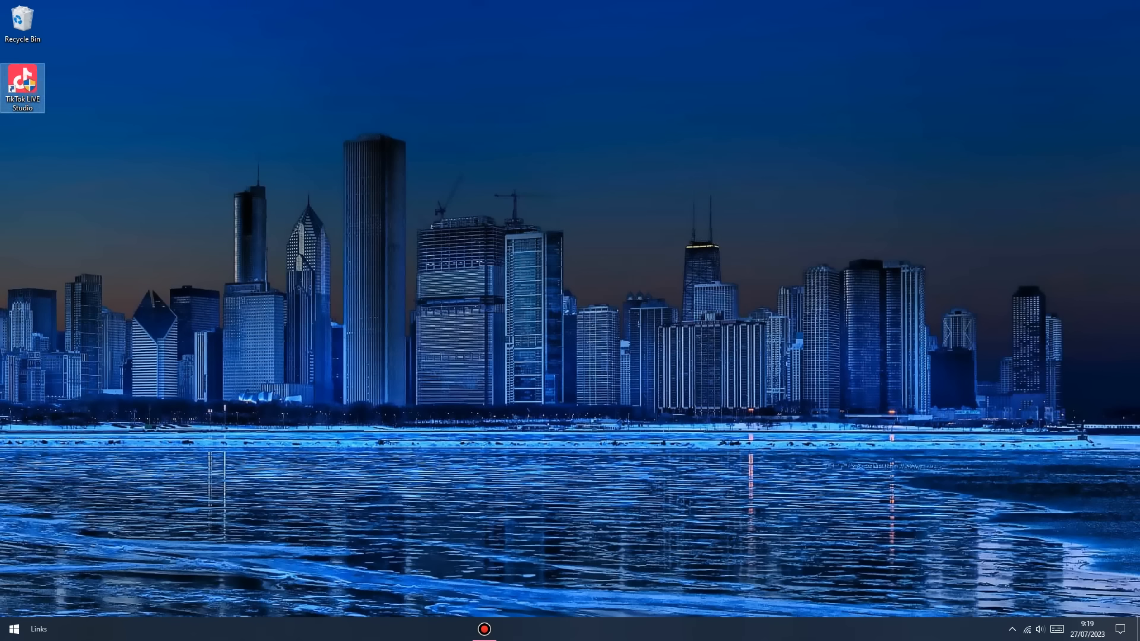
{"action": "left_click", "coordinate": [513, 399]}
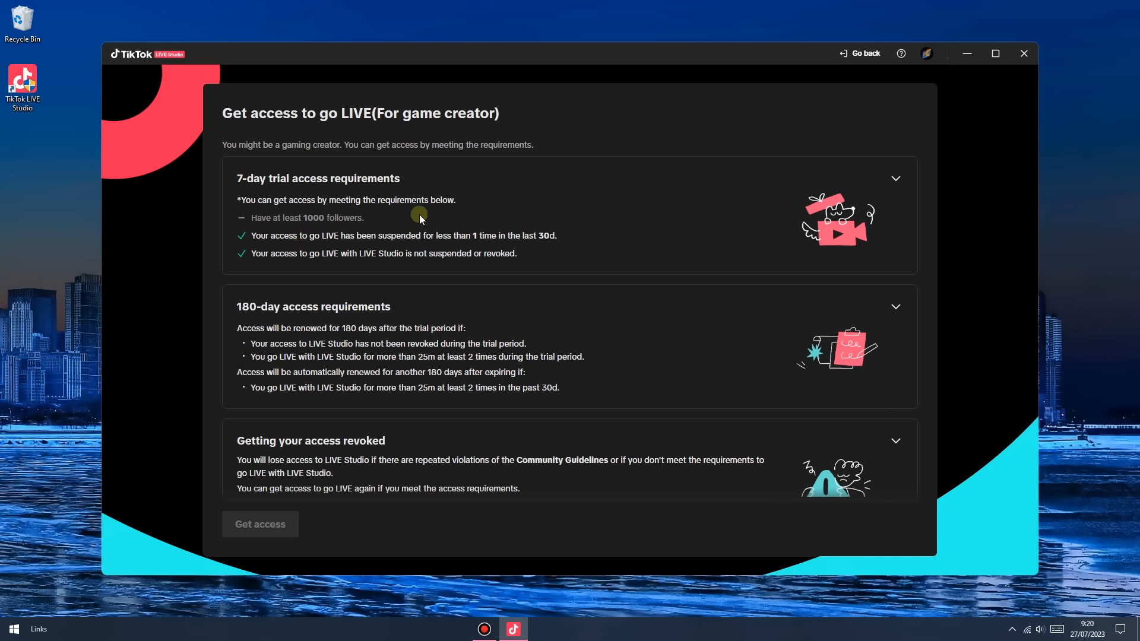
{"action": "left_click", "coordinate": [858, 54]}
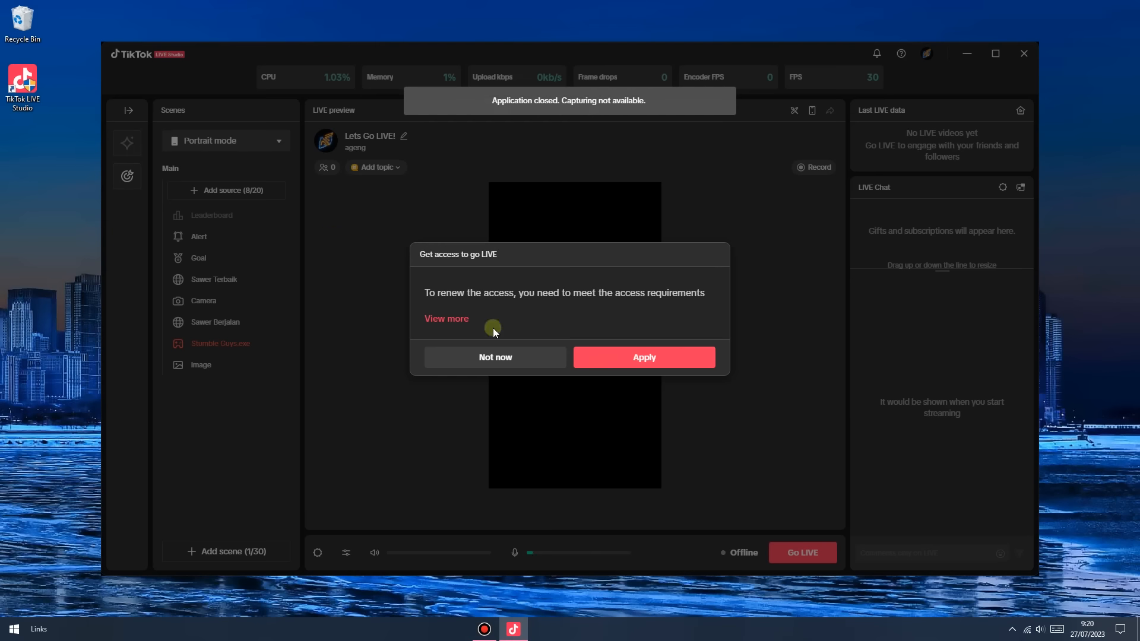
{"action": "left_click", "coordinate": [523, 359]}
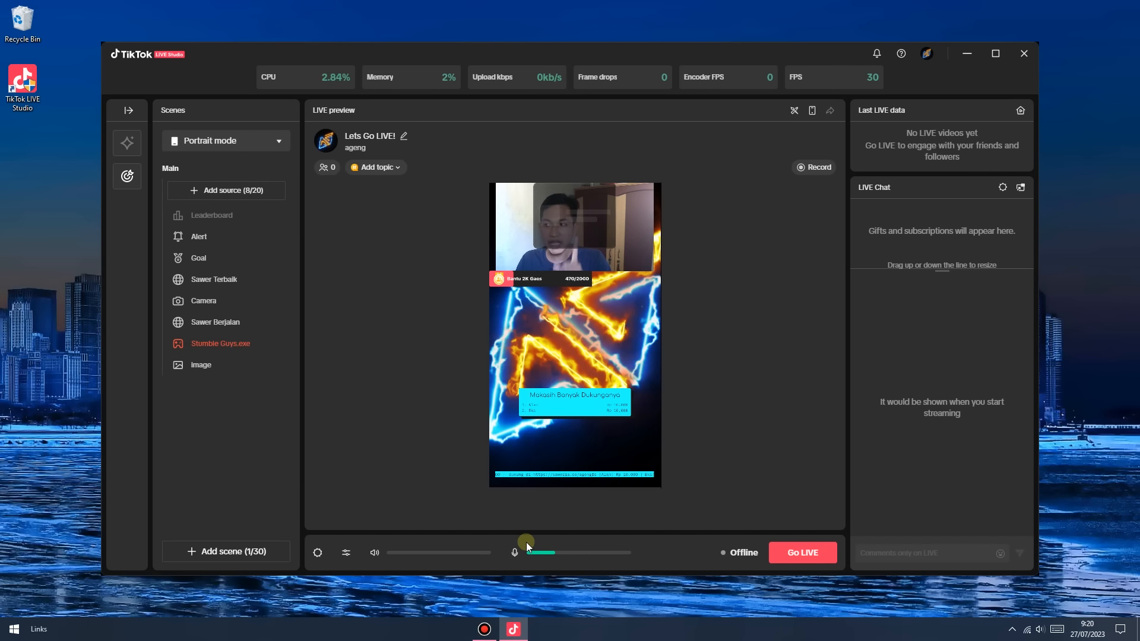
Review the stream quality settings with their resolution options, along with the recording and hotkey settings.
{"action": "left_click", "coordinate": [317, 553]}
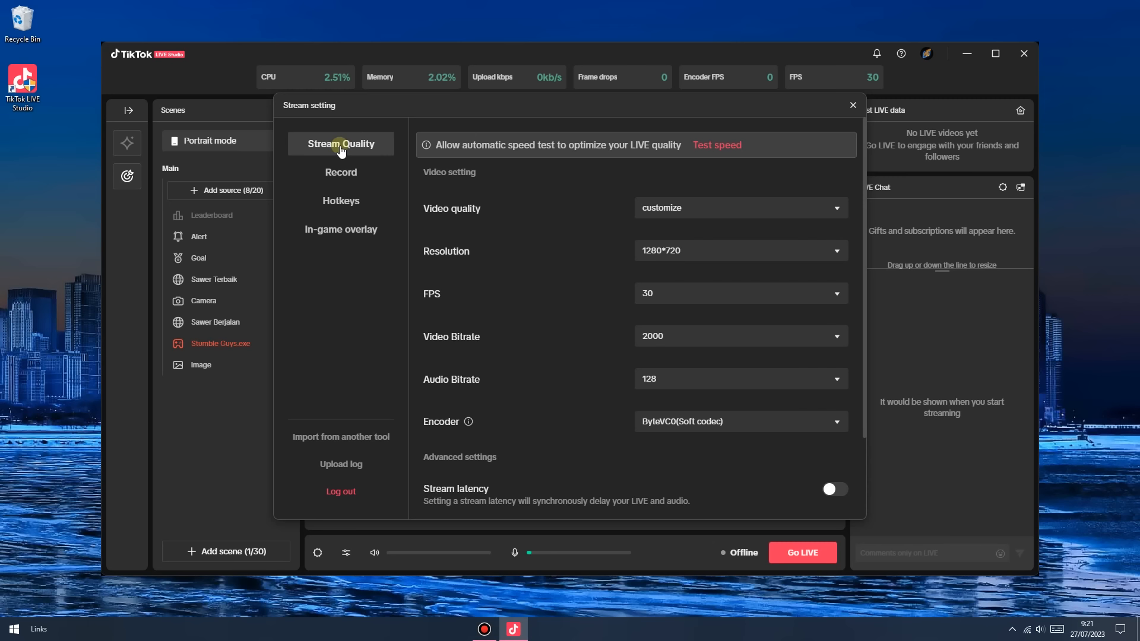
{"action": "left_click", "coordinate": [658, 251]}
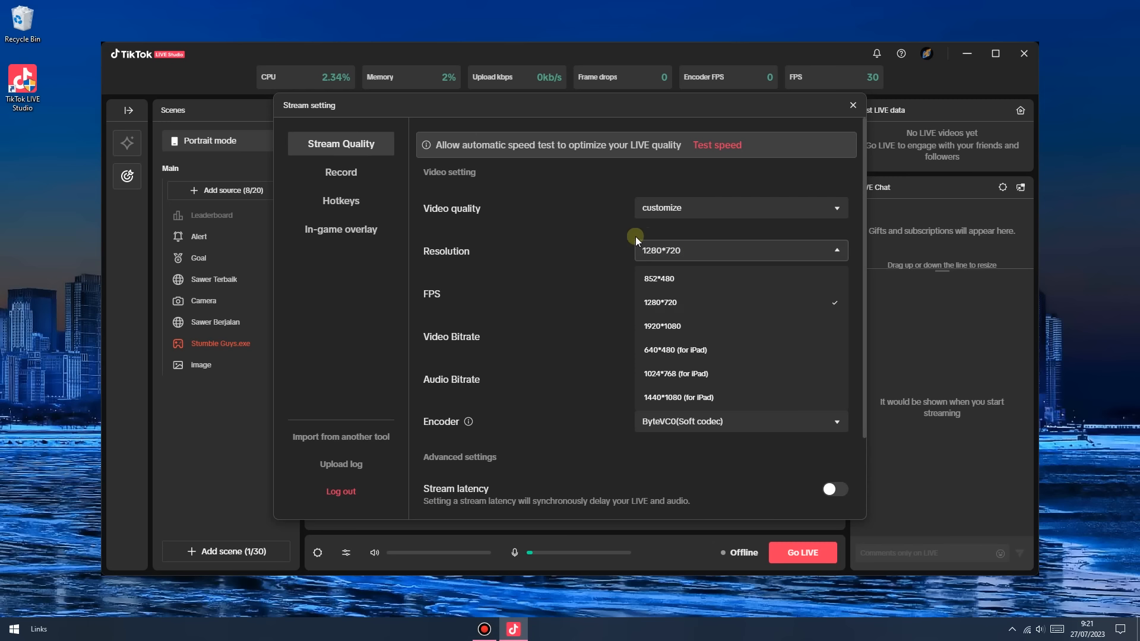
{"action": "left_click", "coordinate": [603, 241]}
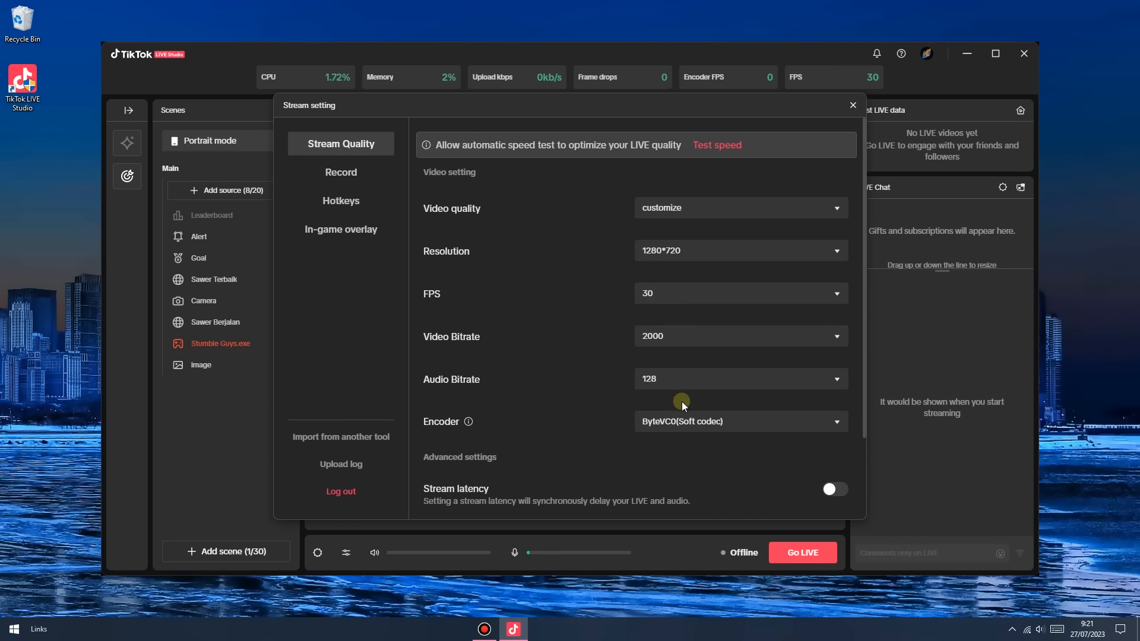
{"action": "left_click", "coordinate": [340, 180]}
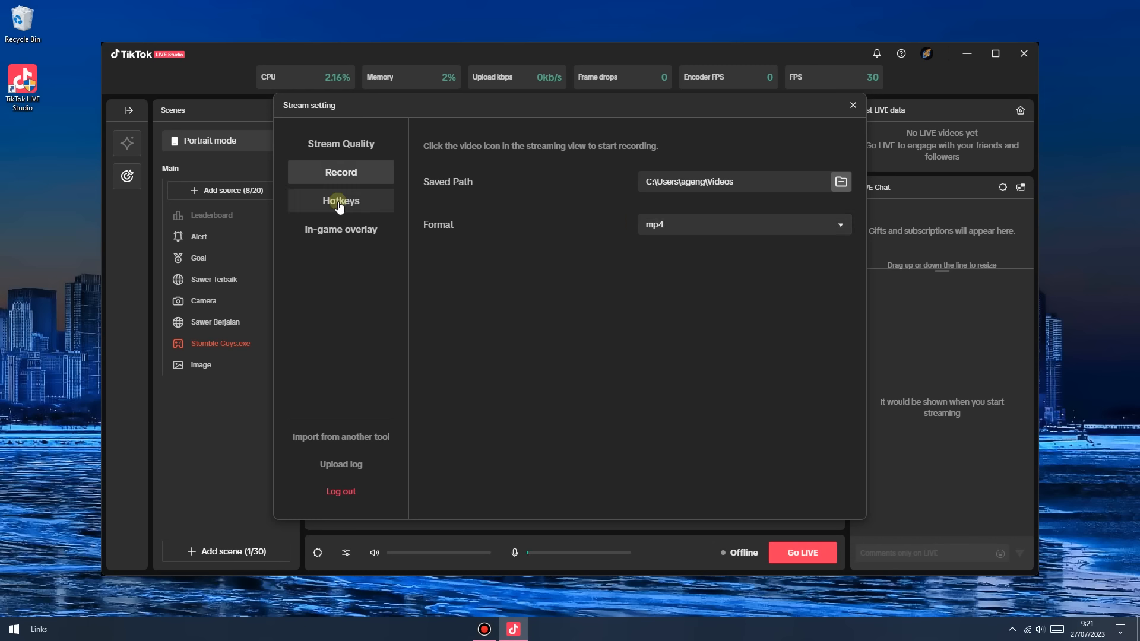
{"action": "left_click", "coordinate": [344, 205]}
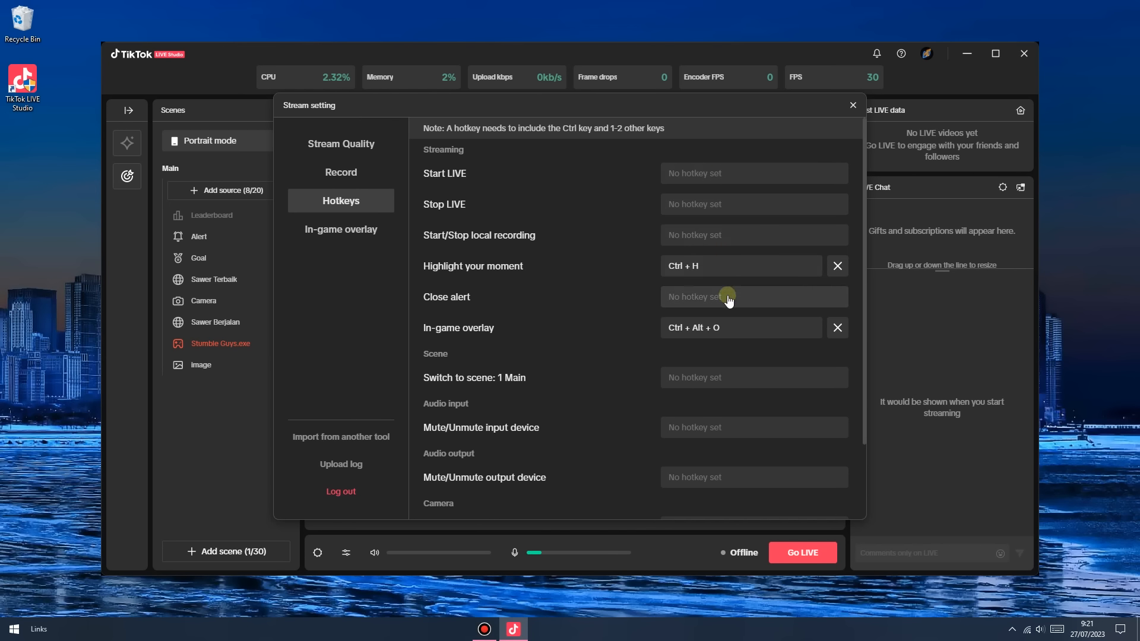
Try the in-game overlay, moving its floating LIVE Chat window away from the settings, and turn the overlay off again.
{"action": "left_click", "coordinate": [342, 233]}
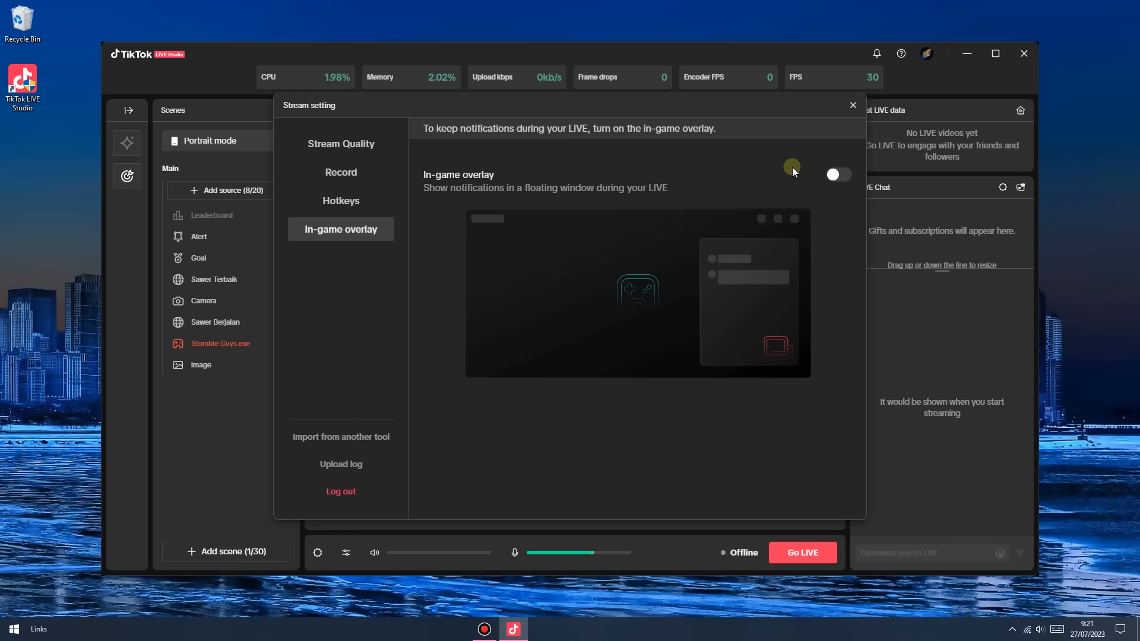
{"action": "left_click", "coordinate": [842, 175]}
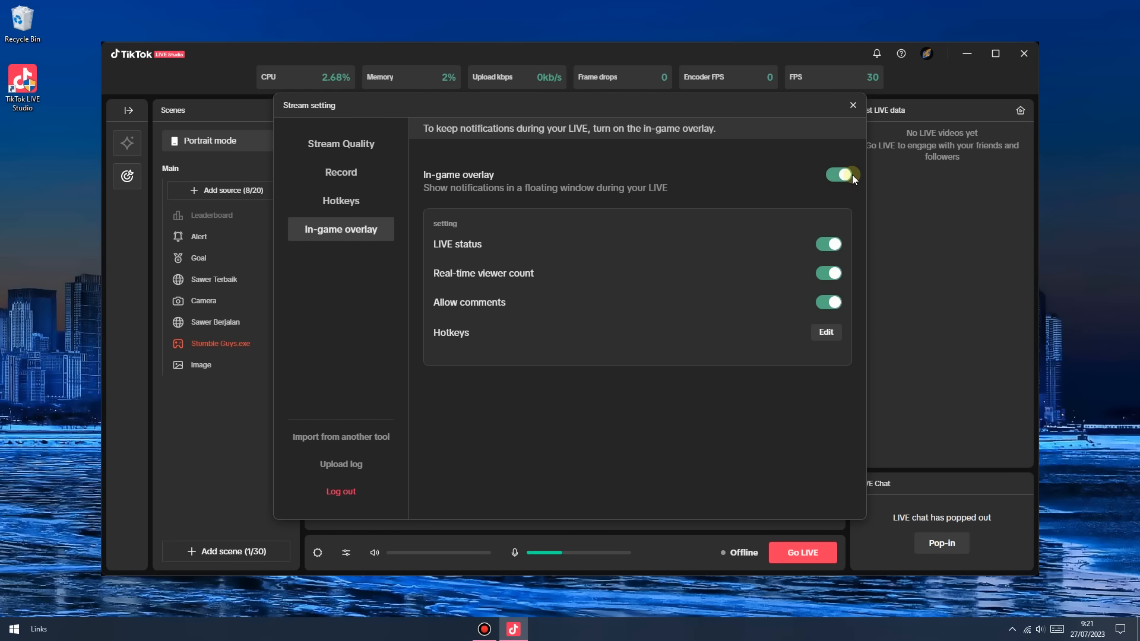
{"action": "left_click_drag", "start_coordinate": [546, 144], "coordinate": [644, 163]}
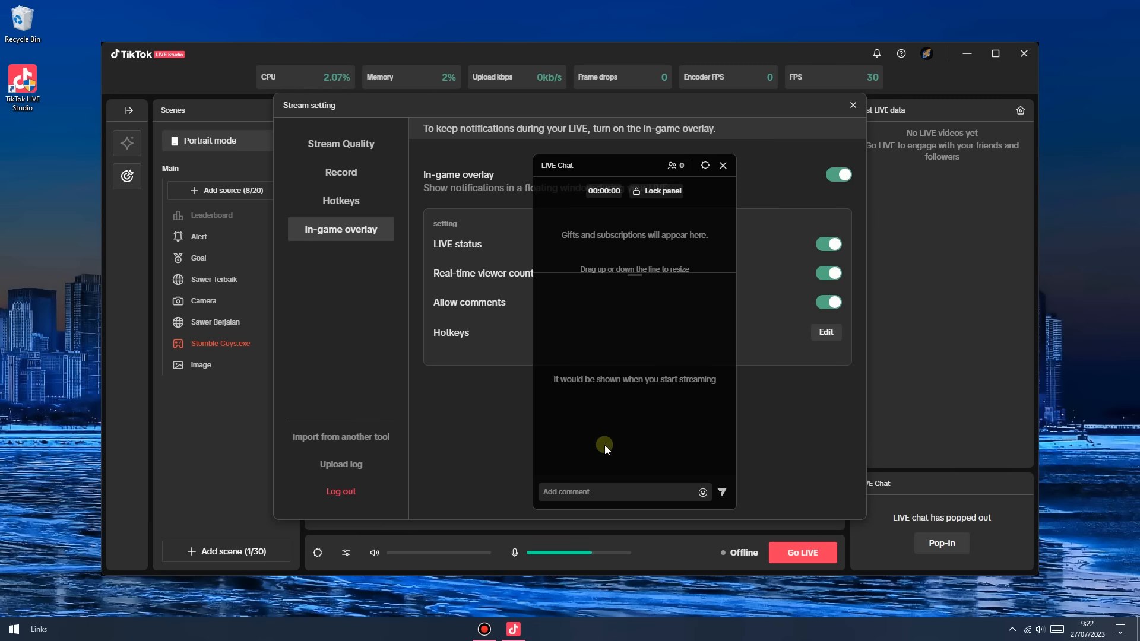
{"action": "left_click_drag", "start_coordinate": [632, 165], "coordinate": [112, 269]}
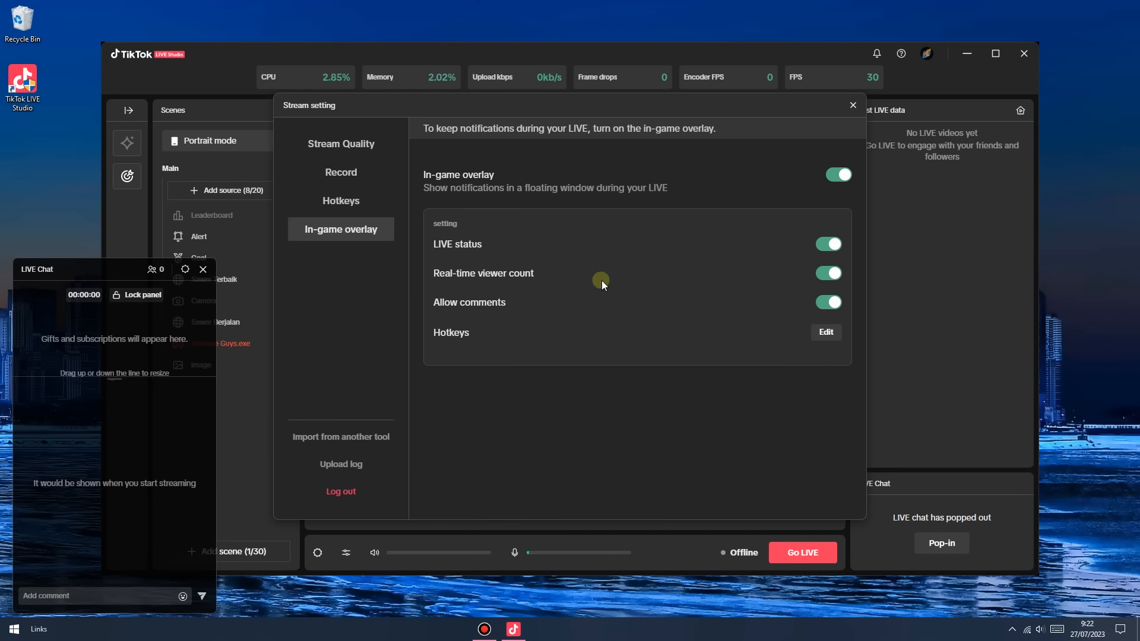
{"action": "left_click", "coordinate": [843, 176]}
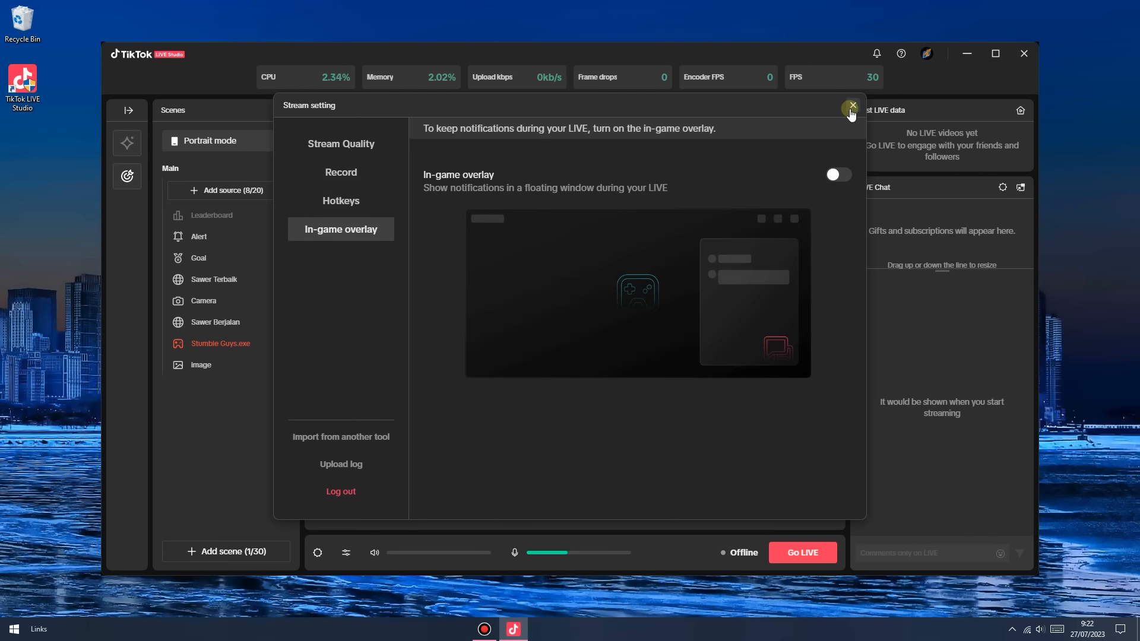
Check the stream quality settings once more and close the stream settings.
{"action": "left_click", "coordinate": [351, 144]}
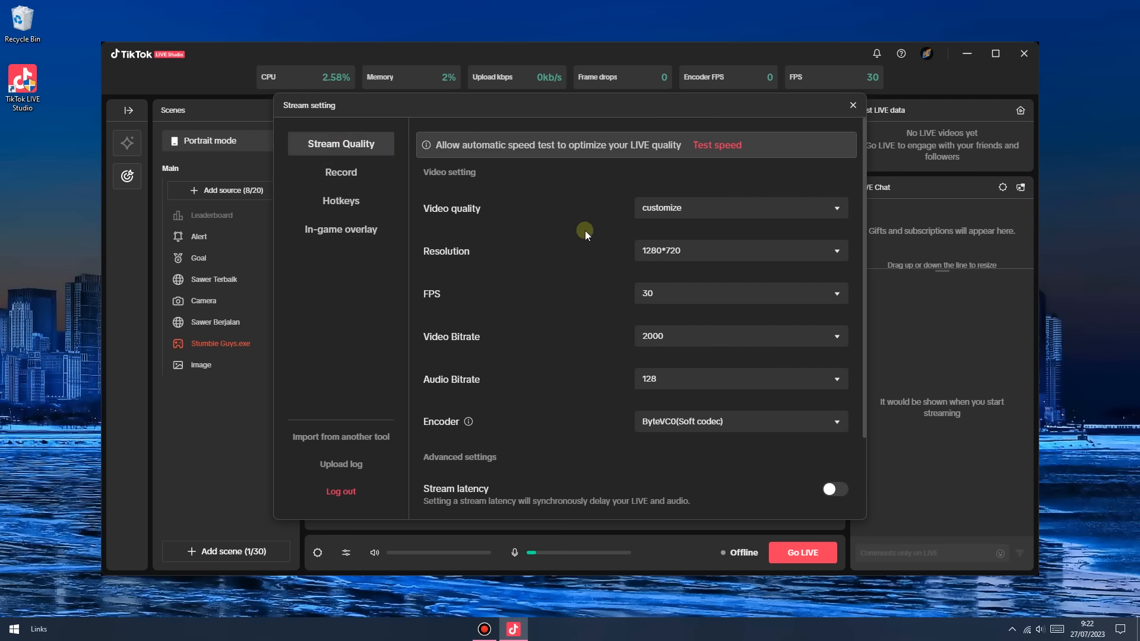
{"action": "left_click", "coordinate": [851, 106]}
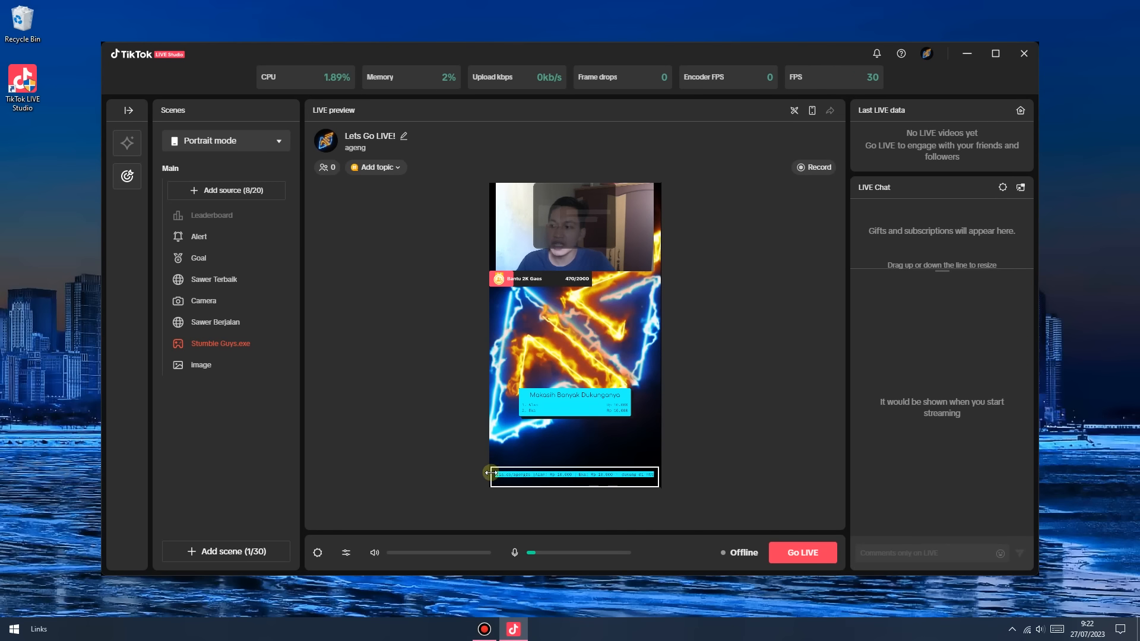
Examine the microphones that can be added in the audio mixer, then close it without adding one.
{"action": "left_click", "coordinate": [347, 555]}
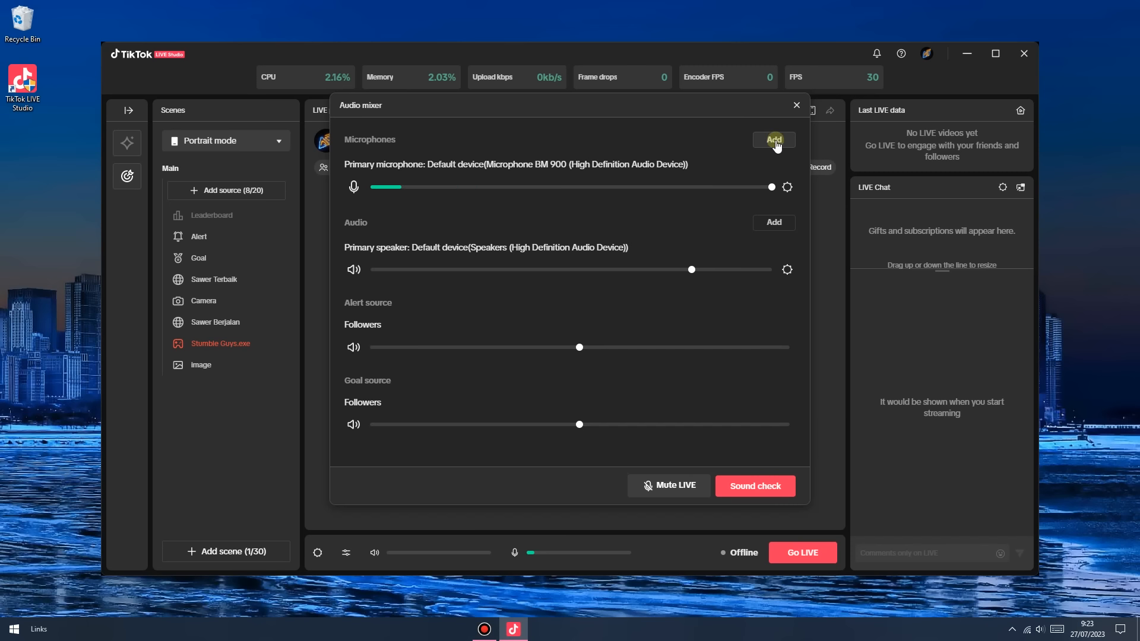
{"action": "left_click", "coordinate": [775, 141]}
{"action": "left_click", "coordinate": [635, 151]}
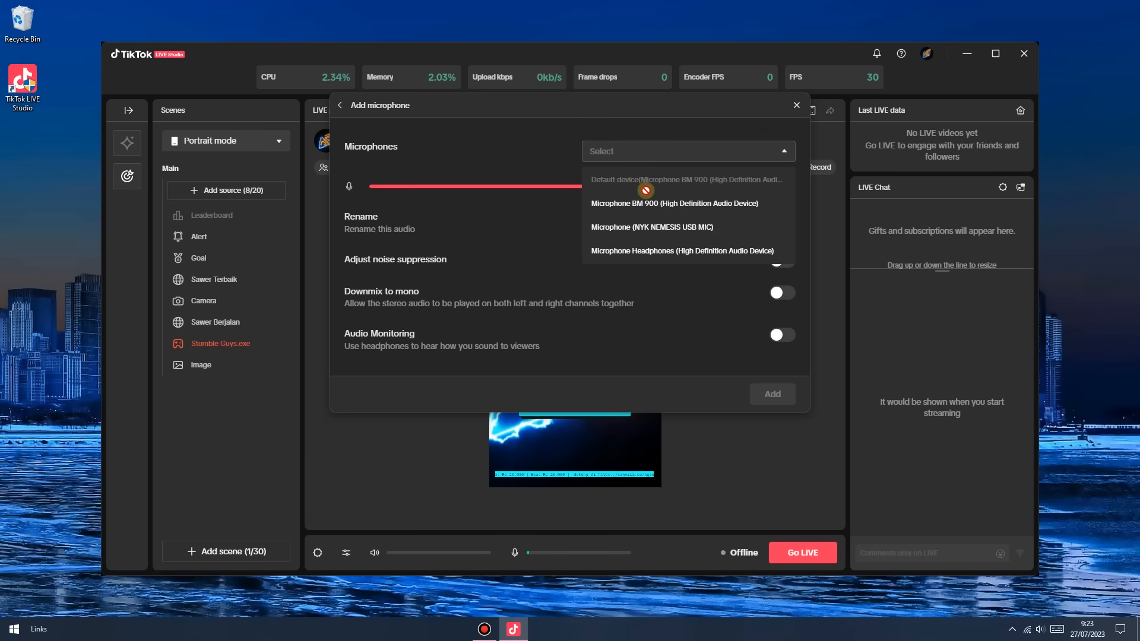
{"action": "left_click", "coordinate": [677, 152]}
{"action": "left_click", "coordinate": [797, 105]}
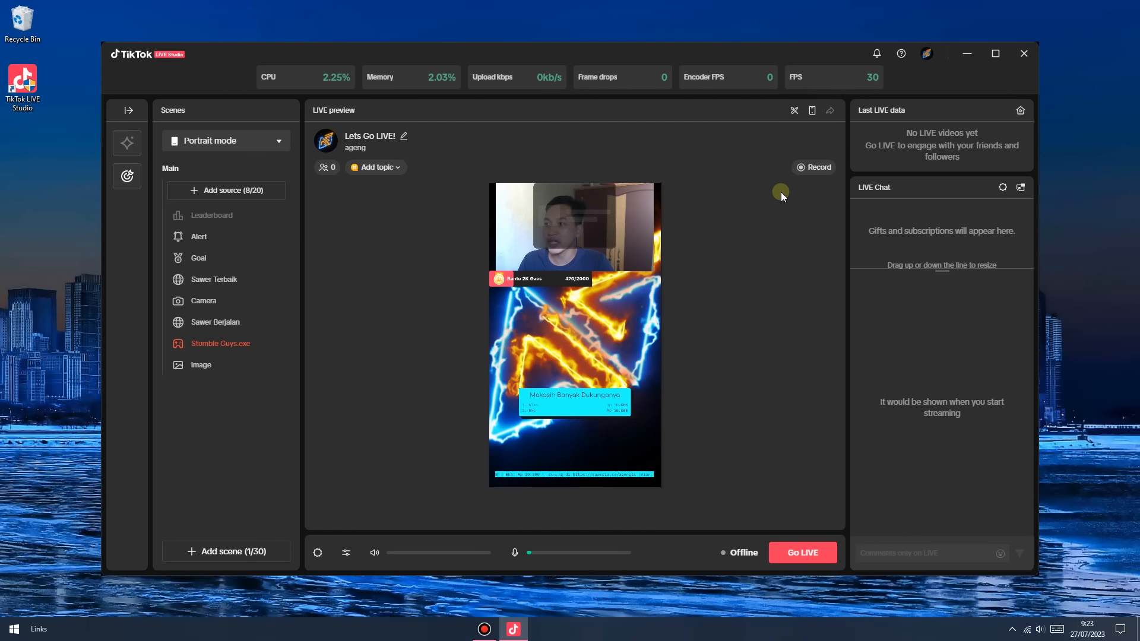
Examine the audio devices and applications that can be added in the audio mixer, and close it without adding any.
{"action": "left_click", "coordinate": [346, 553]}
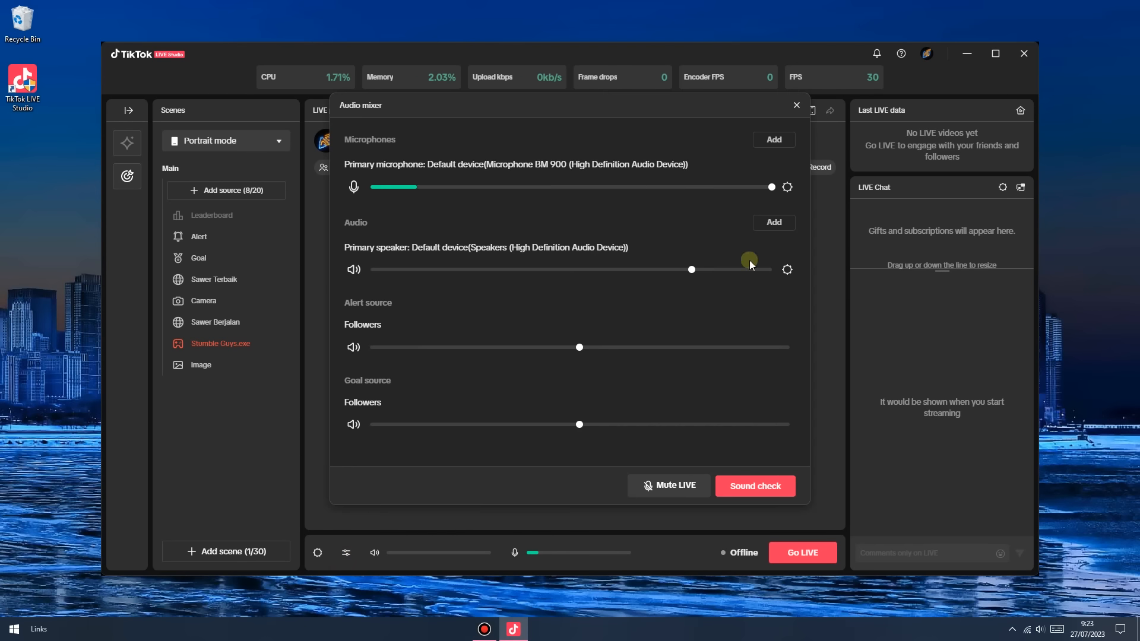
{"action": "left_click", "coordinate": [775, 223]}
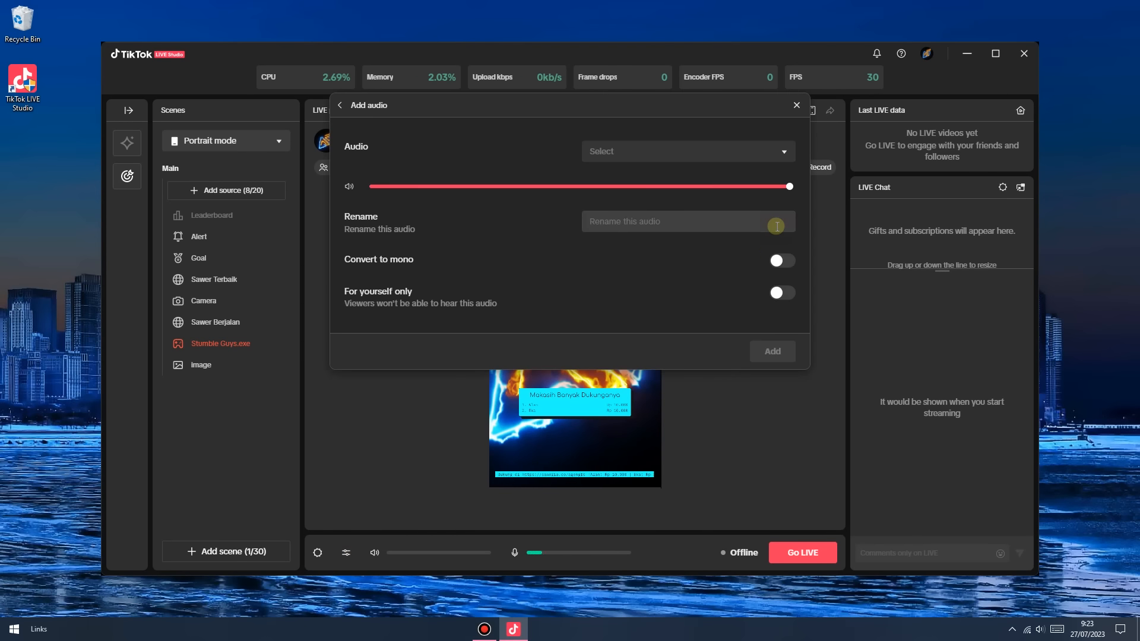
{"action": "left_click", "coordinate": [648, 153]}
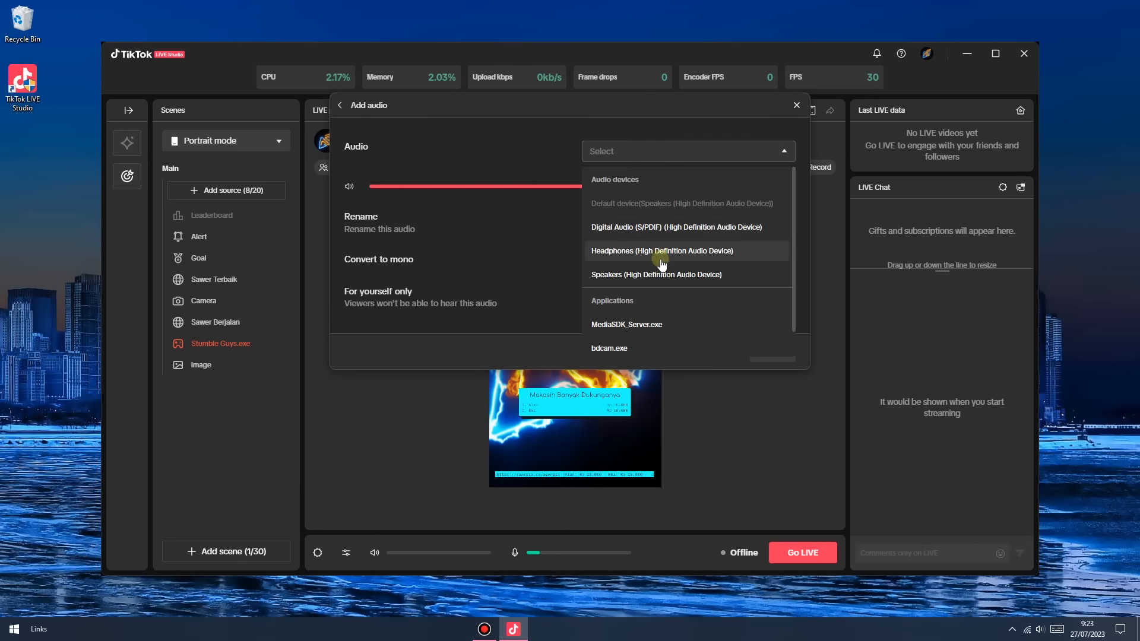
{"action": "left_click", "coordinate": [340, 105]}
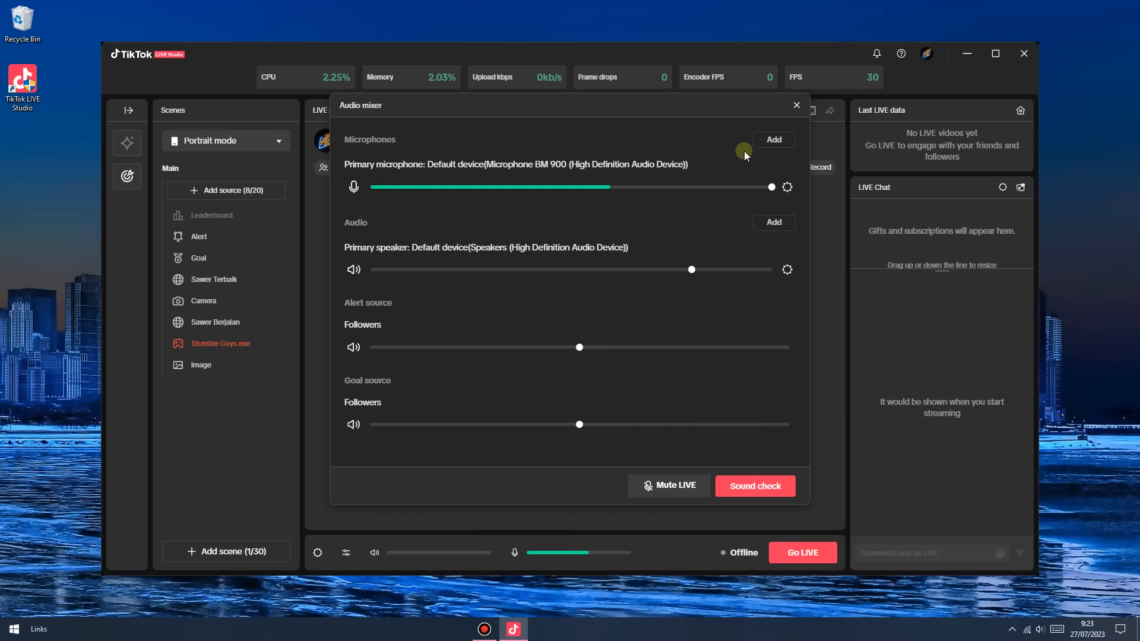
{"action": "left_click", "coordinate": [794, 107]}
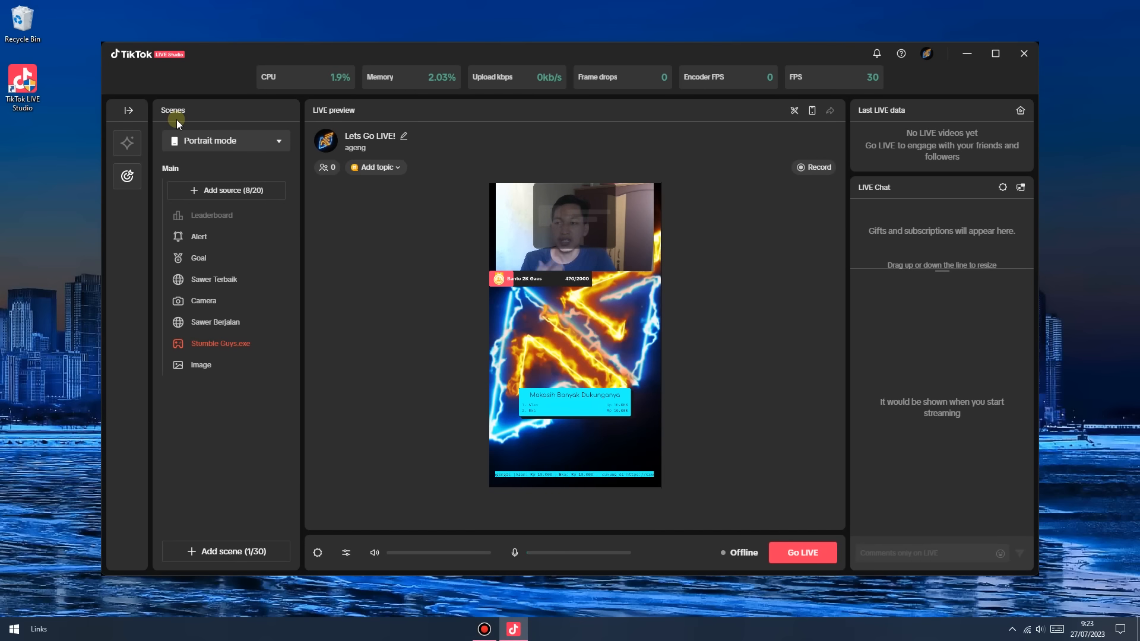
Keep the scenes in Portrait mode and delete all sources from the Main scene.
{"action": "left_click", "coordinate": [227, 147]}
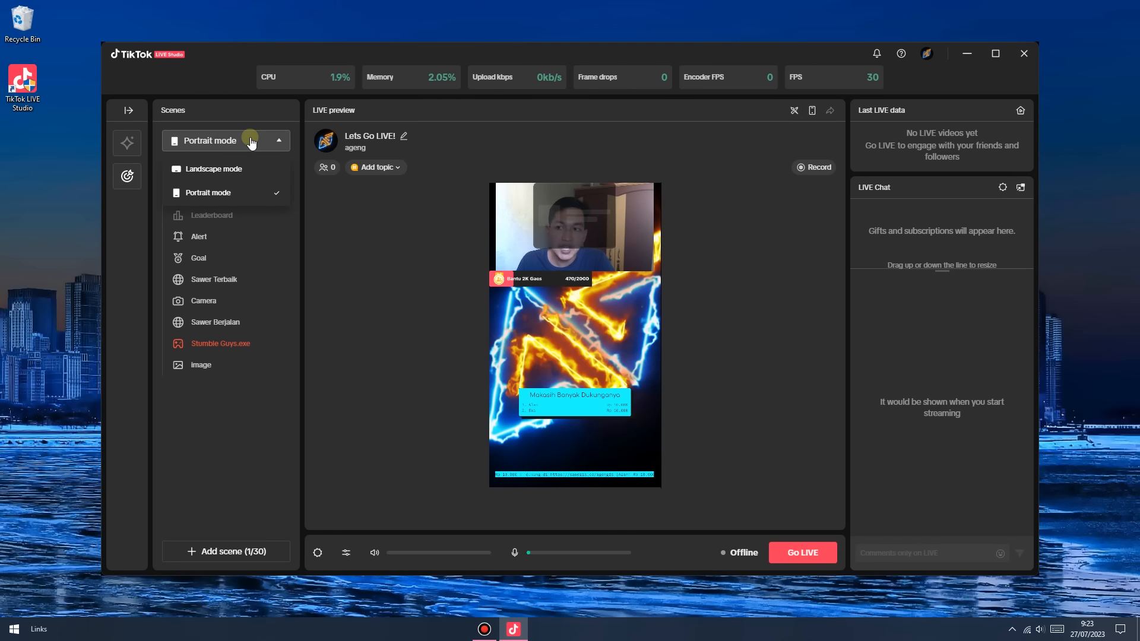
{"action": "left_click", "coordinate": [238, 198]}
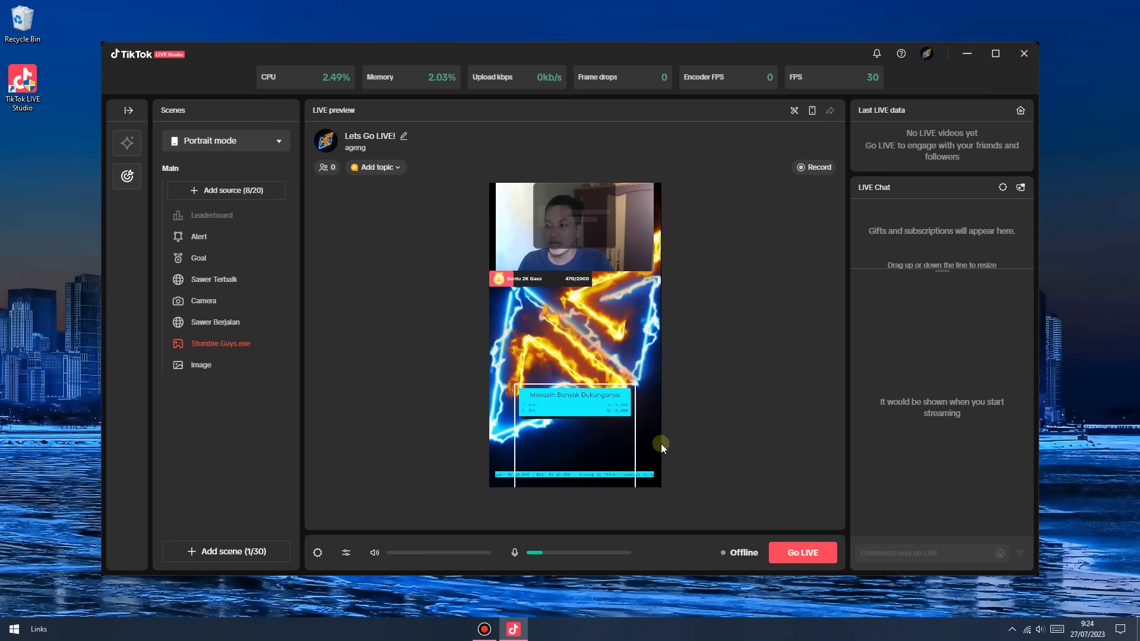
{"action": "left_click", "coordinate": [212, 237]}
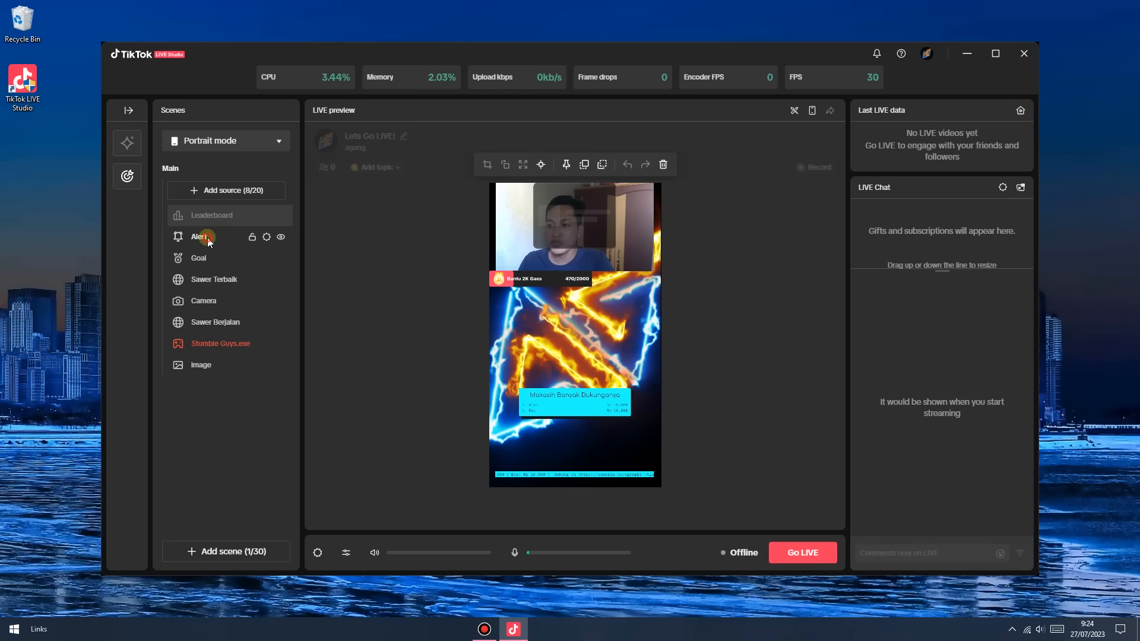
{"action": "left_click", "coordinate": [209, 260]}
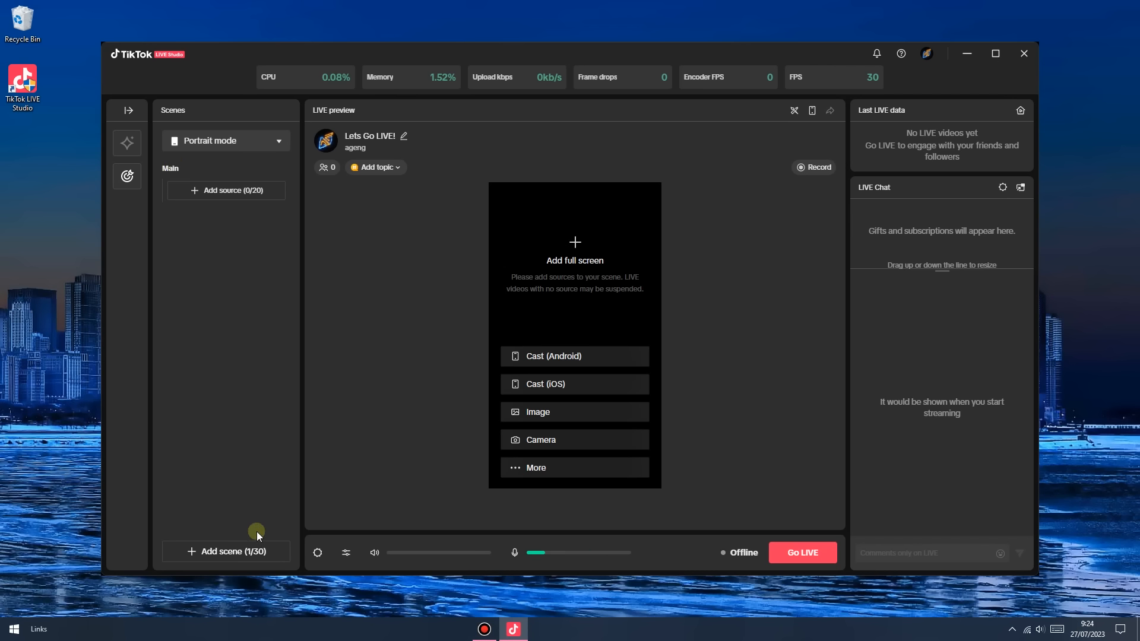
Rename the emptied Main scene as Pause.
{"action": "double_click", "coordinate": [181, 171]}
{"action": "key", "text": "ctrl+a"}
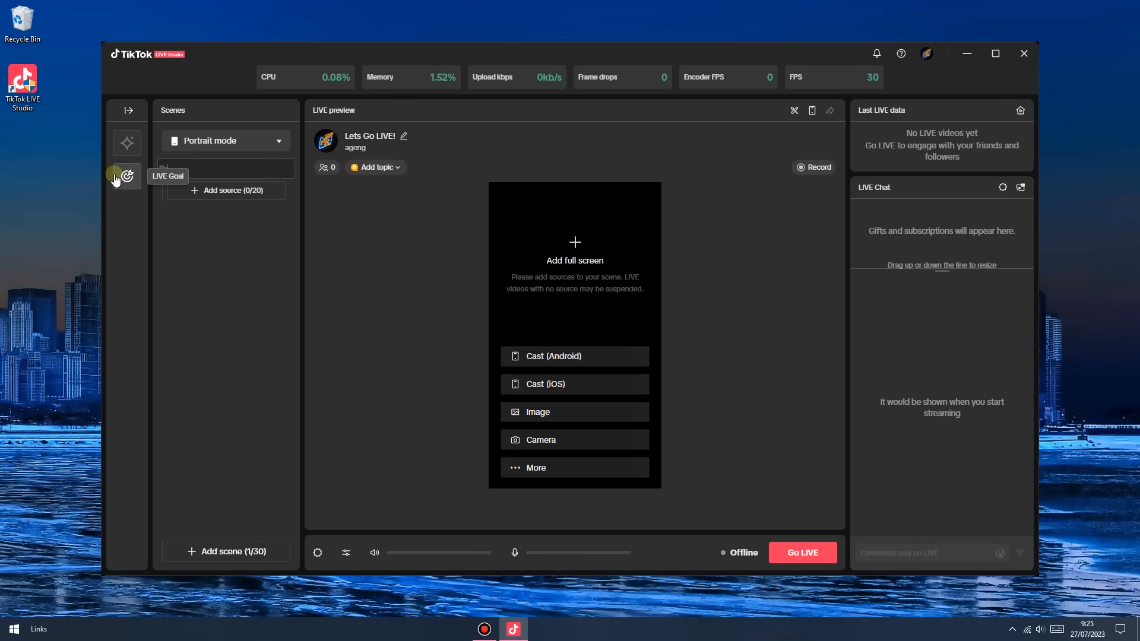
{"action": "type", "text": "Pause"}
{"action": "left_click", "coordinate": [207, 258]}
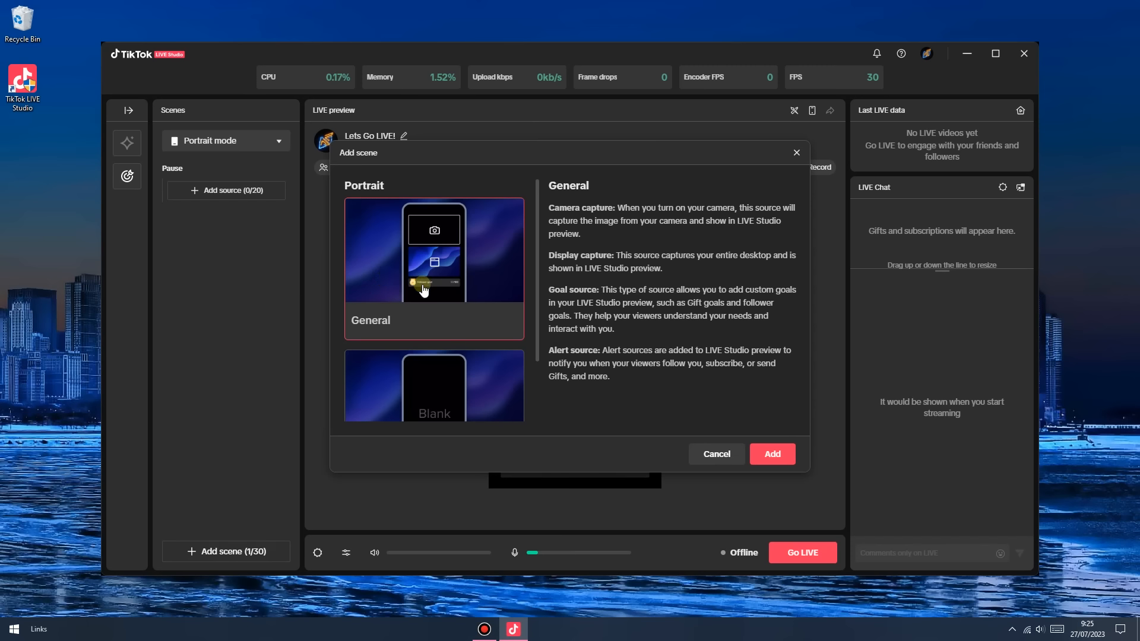
Add a portrait scene from the General template and delete all of its default sources.
{"action": "left_click", "coordinate": [758, 452]}
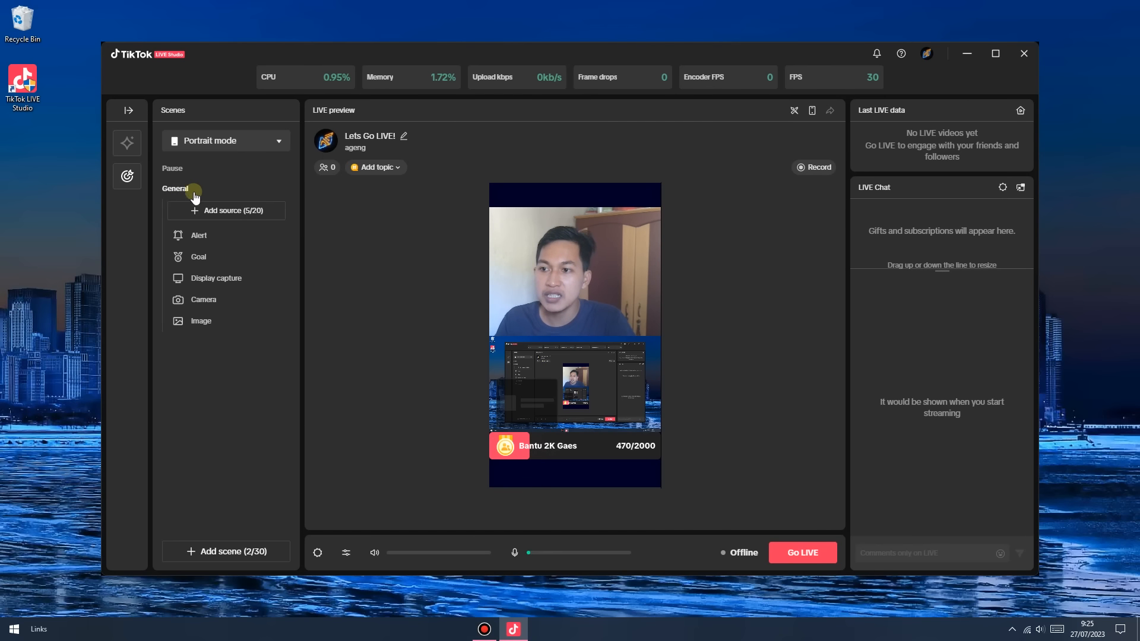
{"action": "left_click", "coordinate": [208, 236]}
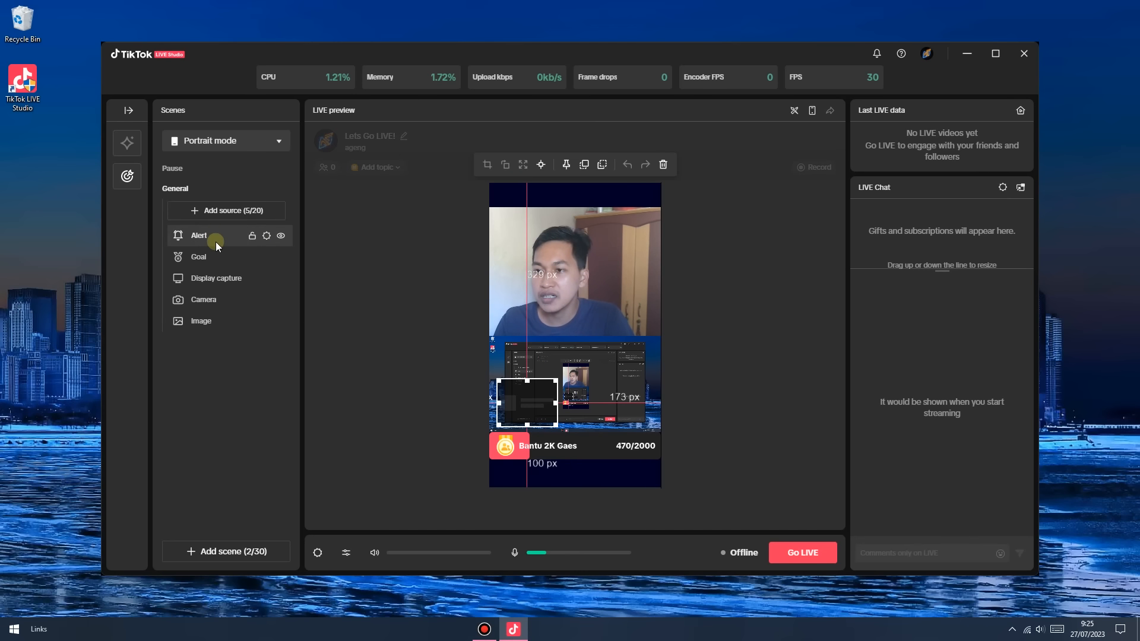
{"action": "key", "text": "Delete"}
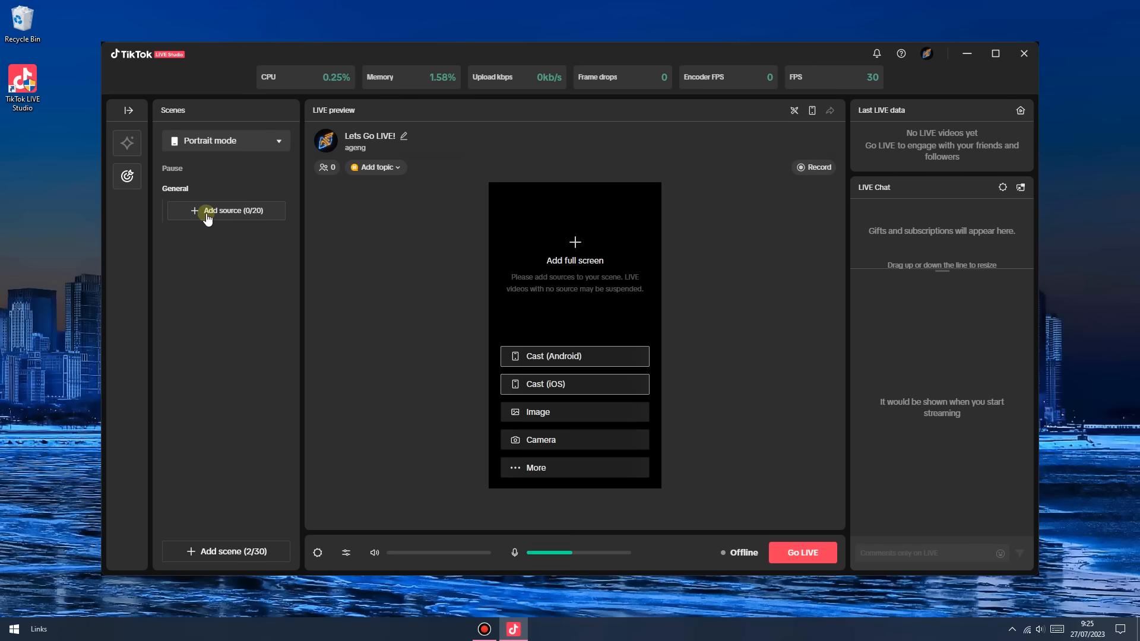
Open the source choices for the General scene, and switch to Steam to launch Stumble Guys from the games library.
{"action": "left_click", "coordinate": [217, 214]}
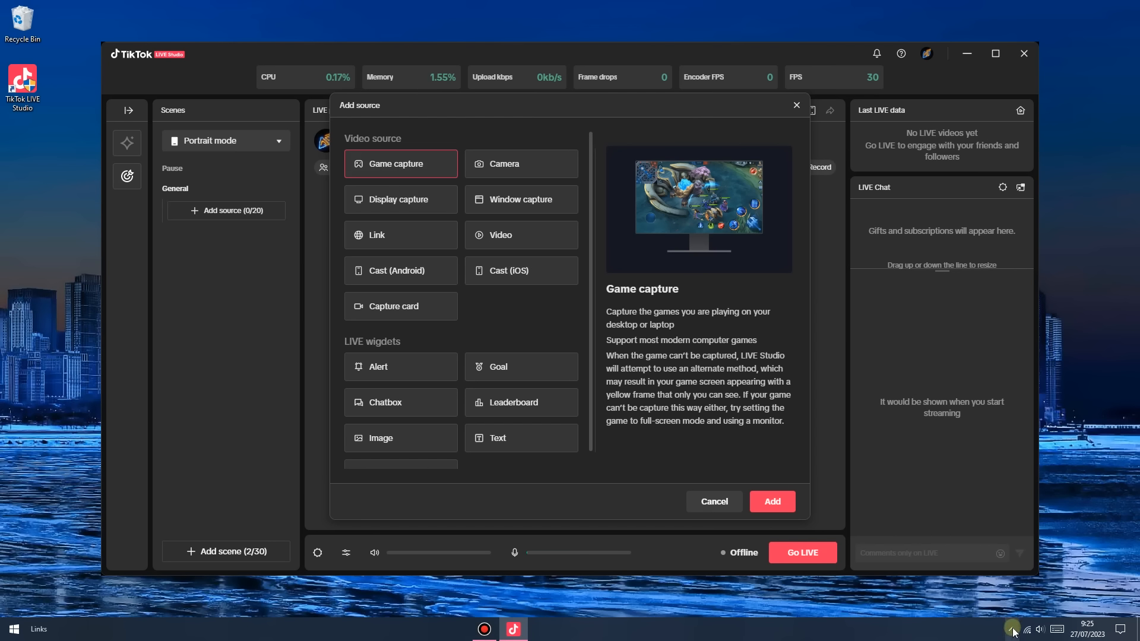
{"action": "left_click", "coordinate": [990, 607]}
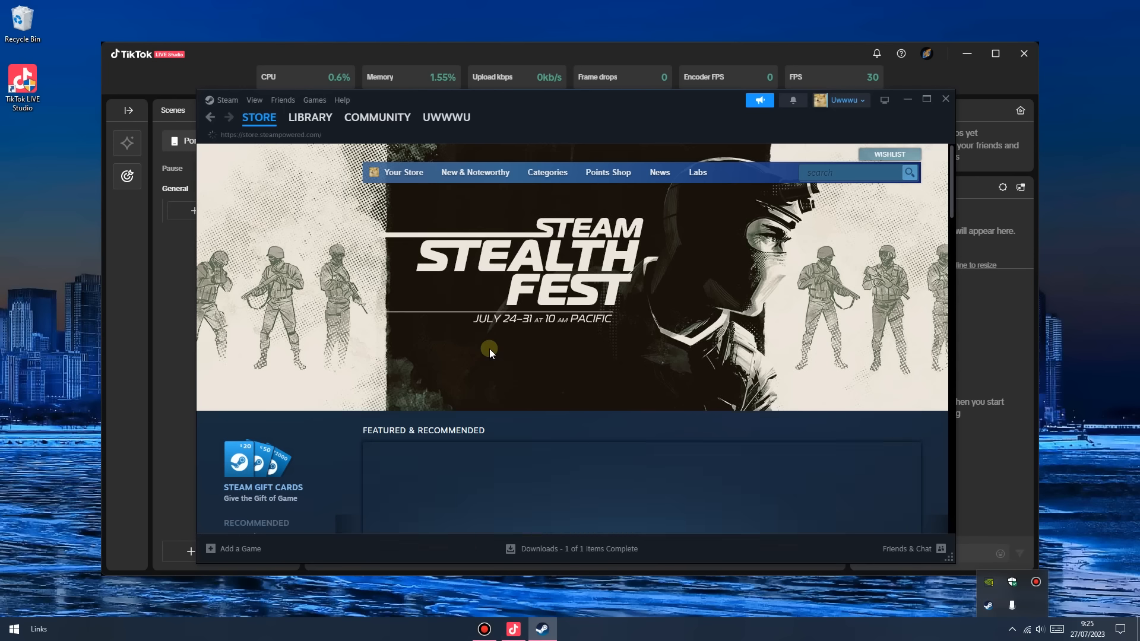
{"action": "left_click", "coordinate": [255, 100]}
{"action": "mouse_move", "coordinate": [315, 100]}
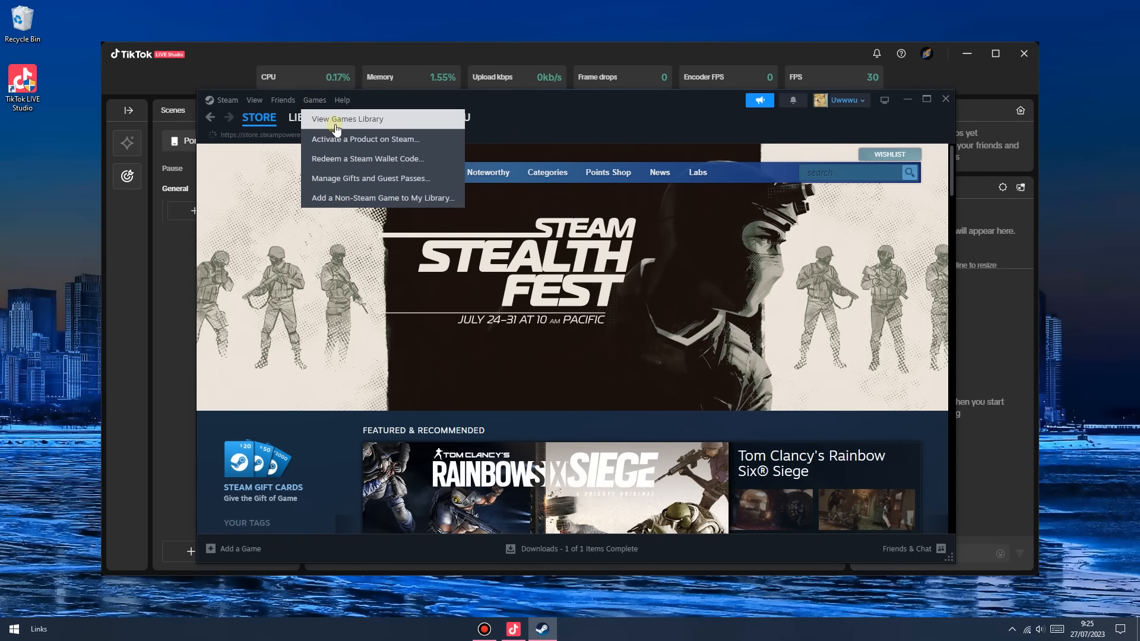
{"action": "left_click", "coordinate": [319, 120]}
{"action": "mouse_move", "coordinate": [336, 129]}
{"action": "left_click", "coordinate": [274, 252]}
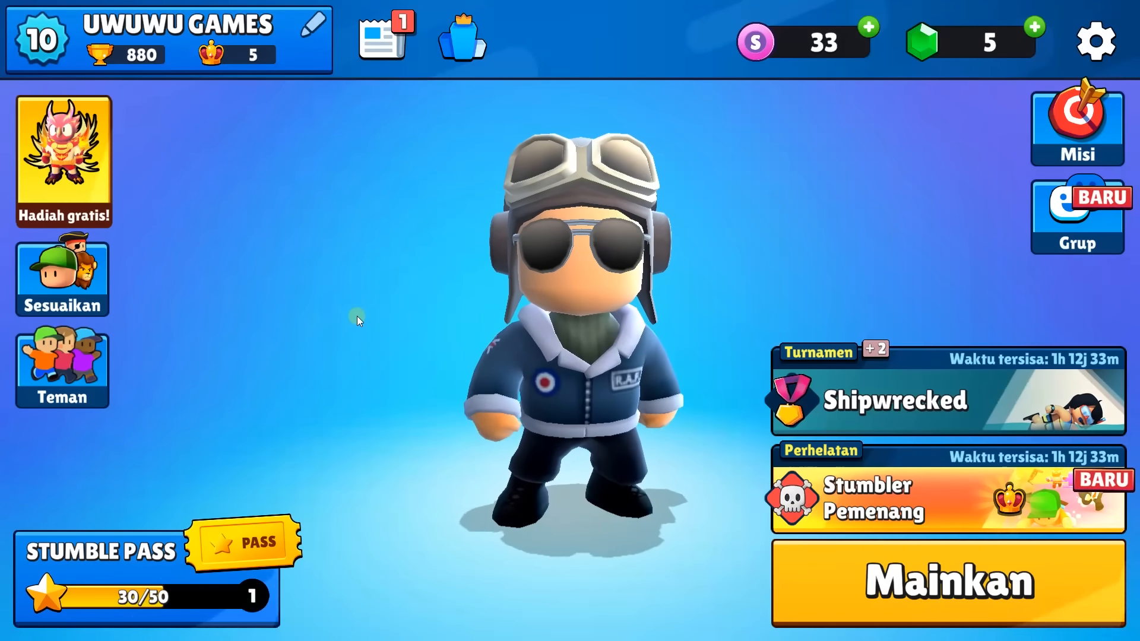
Return to TikTok LIVE Studio, add a game capture of Stumble Guys.exe to the General scene and place it at the centre of the canvas.
{"action": "key", "text": "super"}
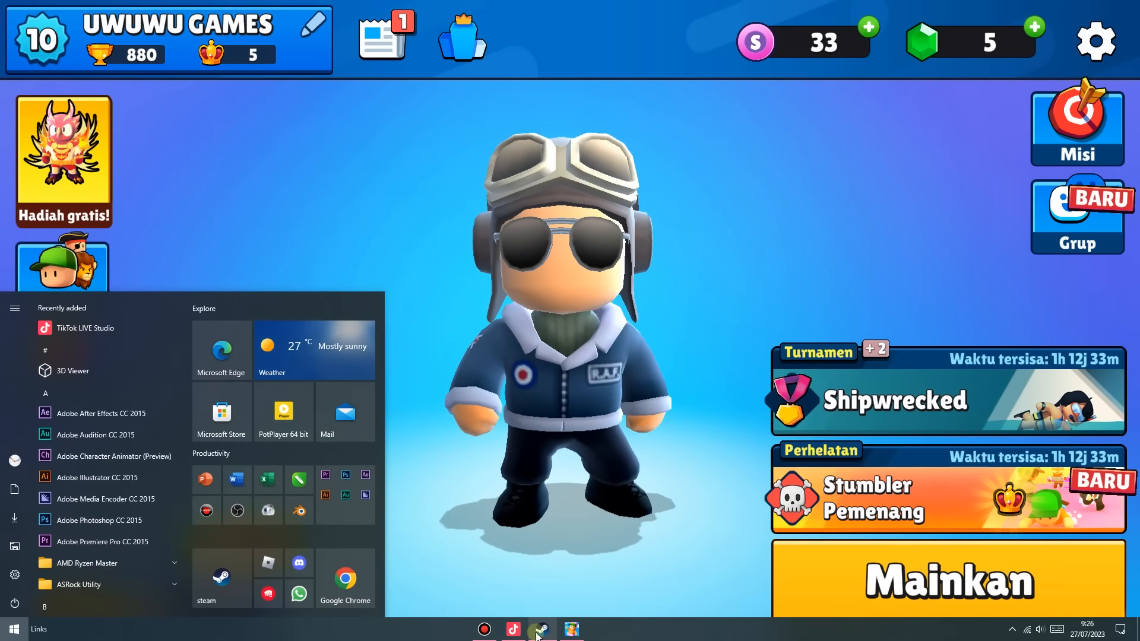
{"action": "left_click", "coordinate": [513, 630]}
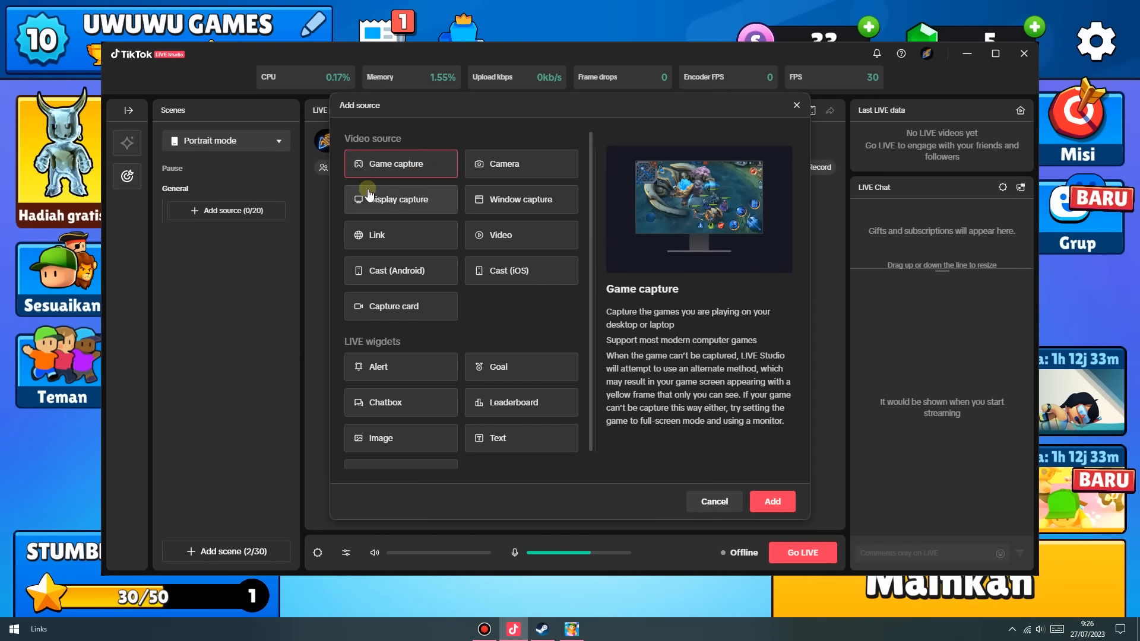
{"action": "left_click", "coordinate": [772, 502]}
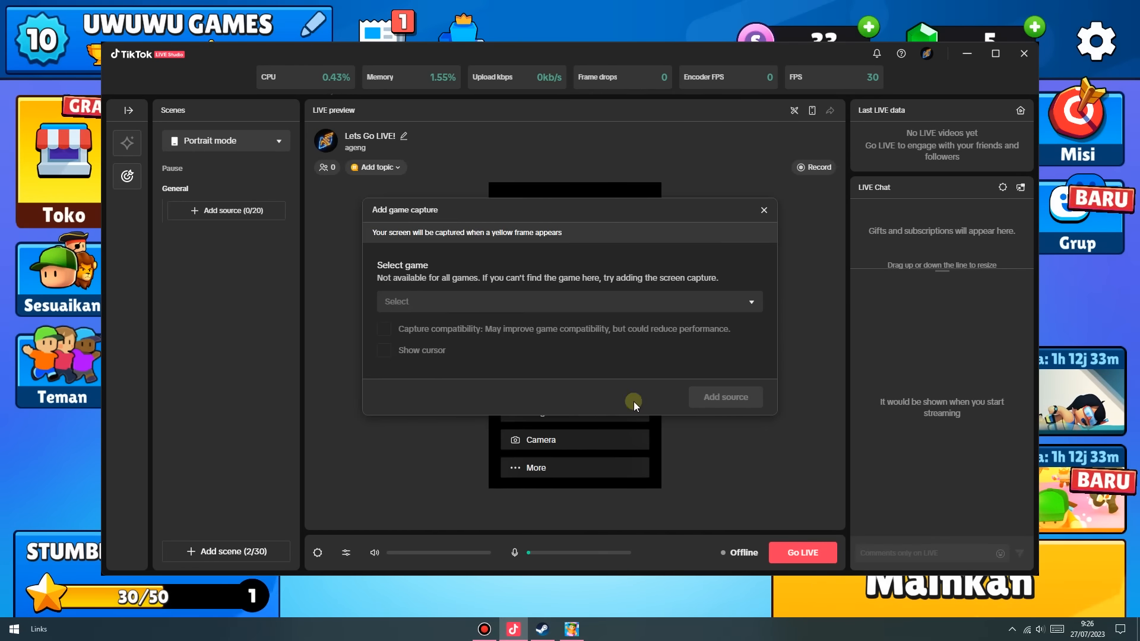
{"action": "left_click", "coordinate": [443, 303]}
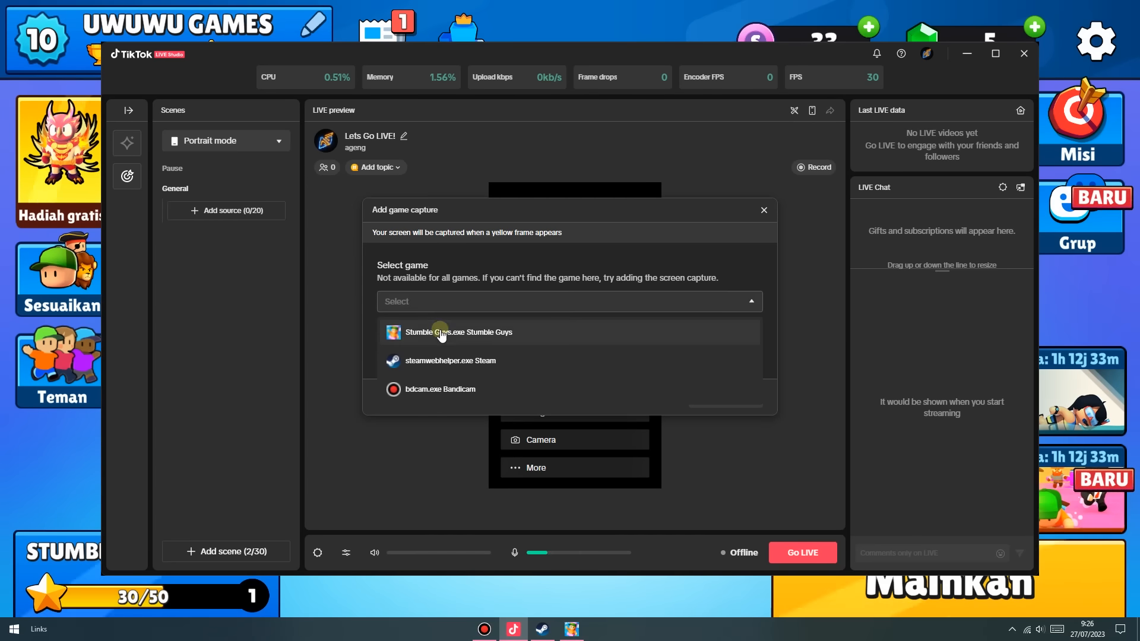
{"action": "left_click", "coordinate": [445, 334]}
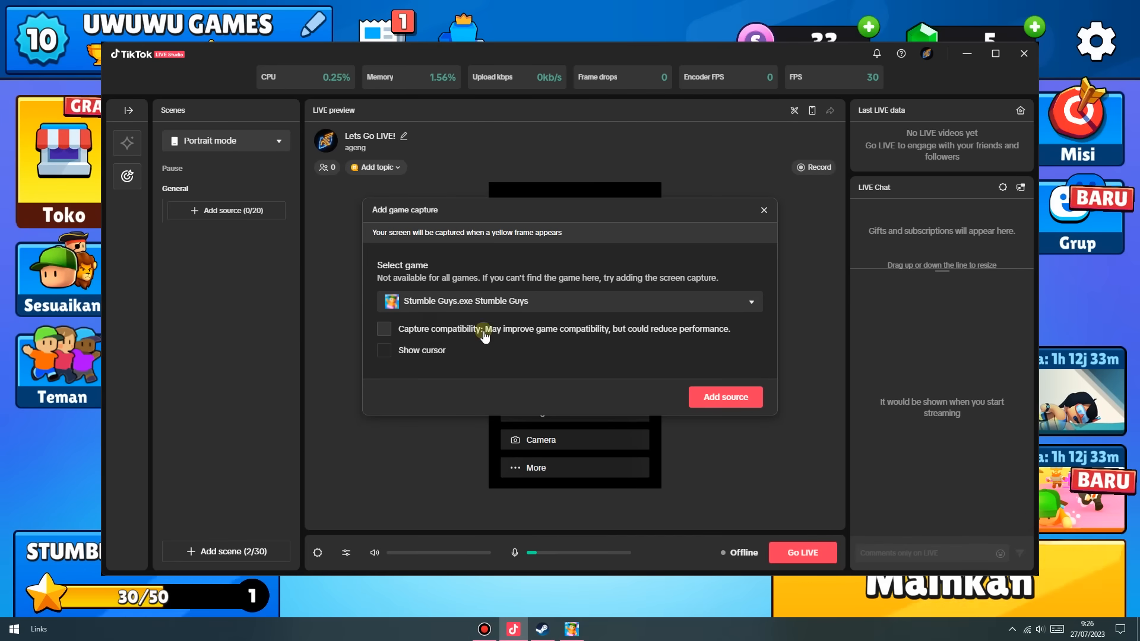
{"action": "left_click", "coordinate": [719, 401]}
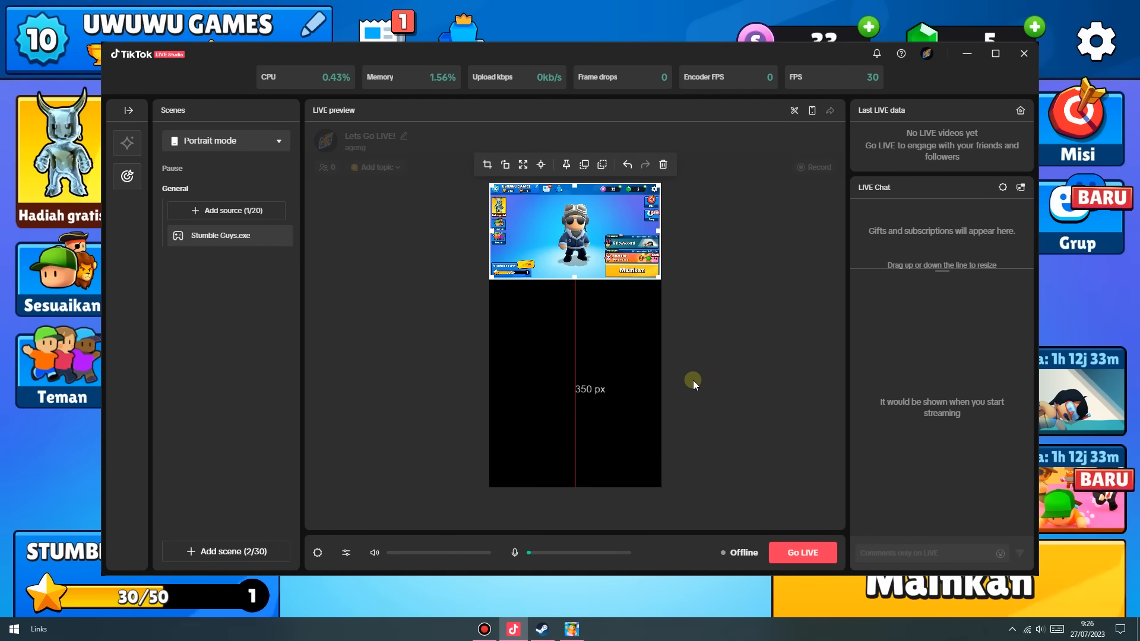
{"action": "left_click_drag", "start_coordinate": [558, 234], "coordinate": [558, 335]}
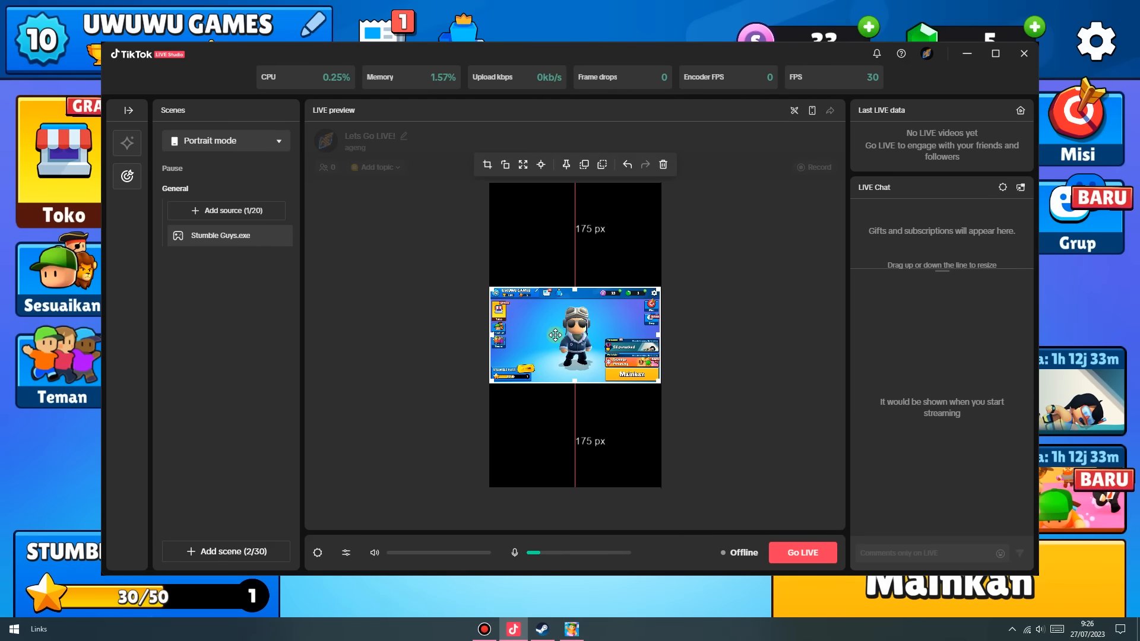
{"action": "left_click", "coordinate": [395, 295]}
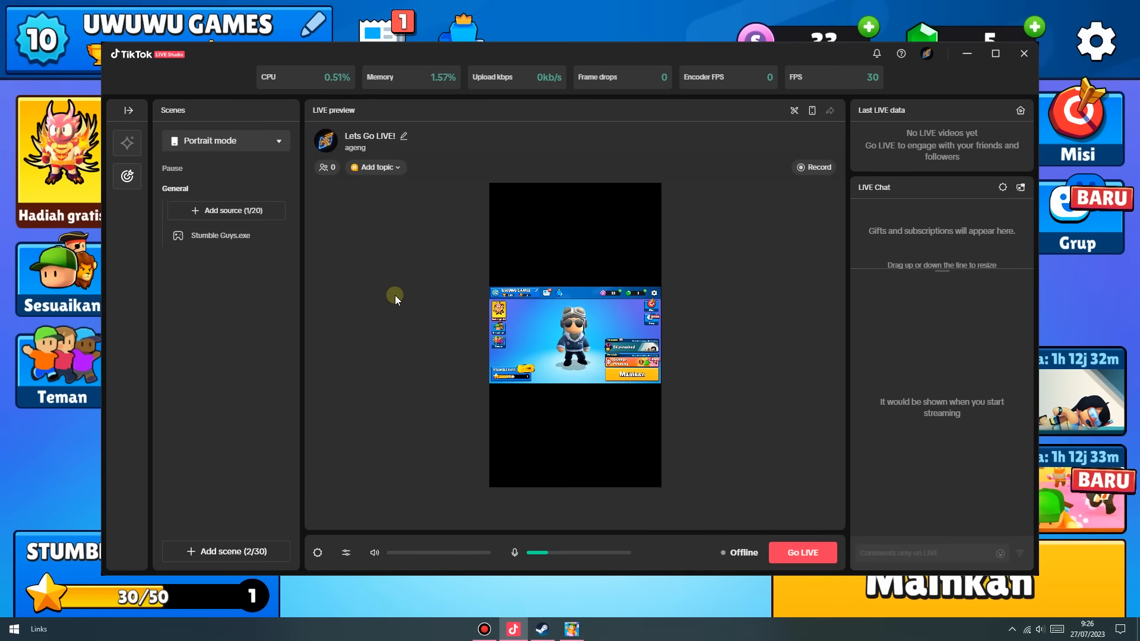
Start a Camera source in the General scene with the NYK NEMESIS camera and set its format to MJPEG 1280x720 60 FPS.
{"action": "left_click", "coordinate": [221, 211]}
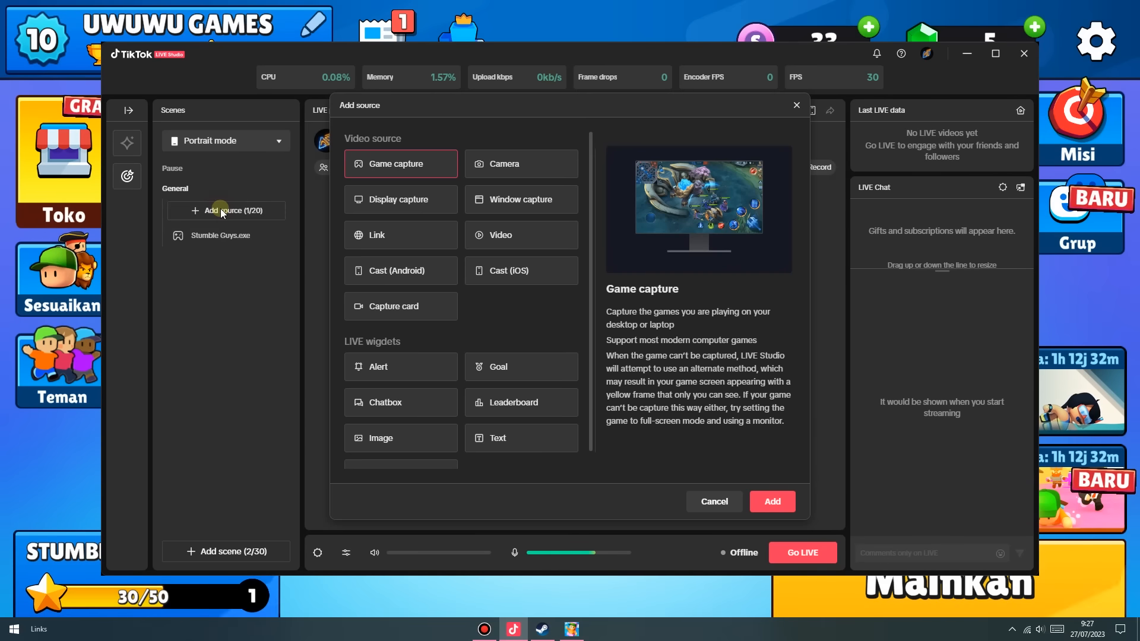
{"action": "left_click", "coordinate": [508, 171]}
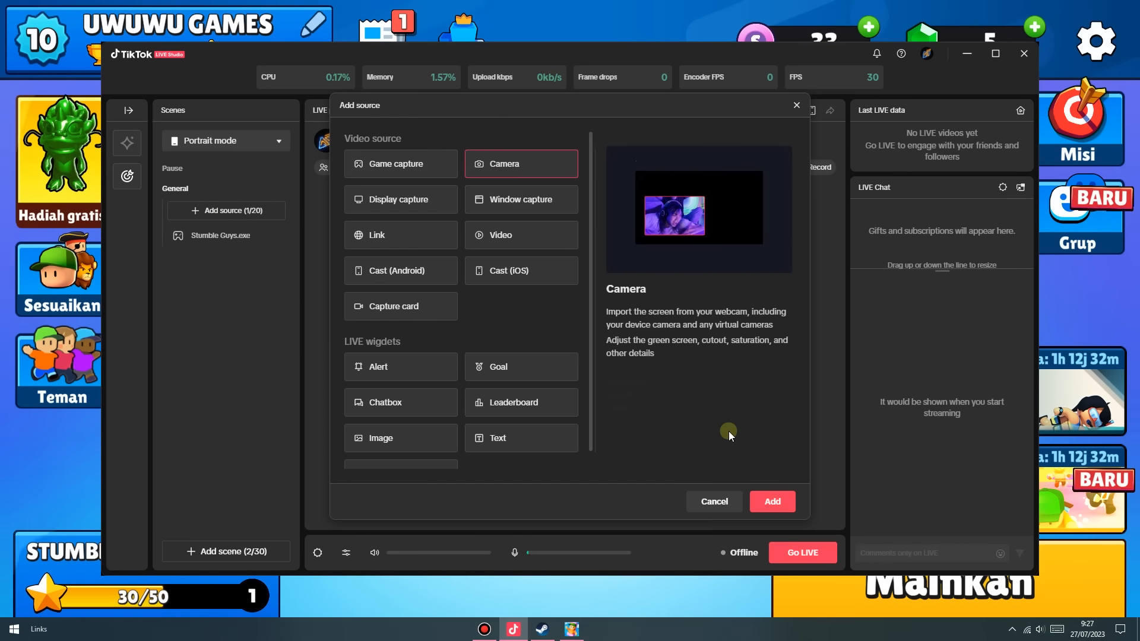
{"action": "left_click", "coordinate": [773, 501]}
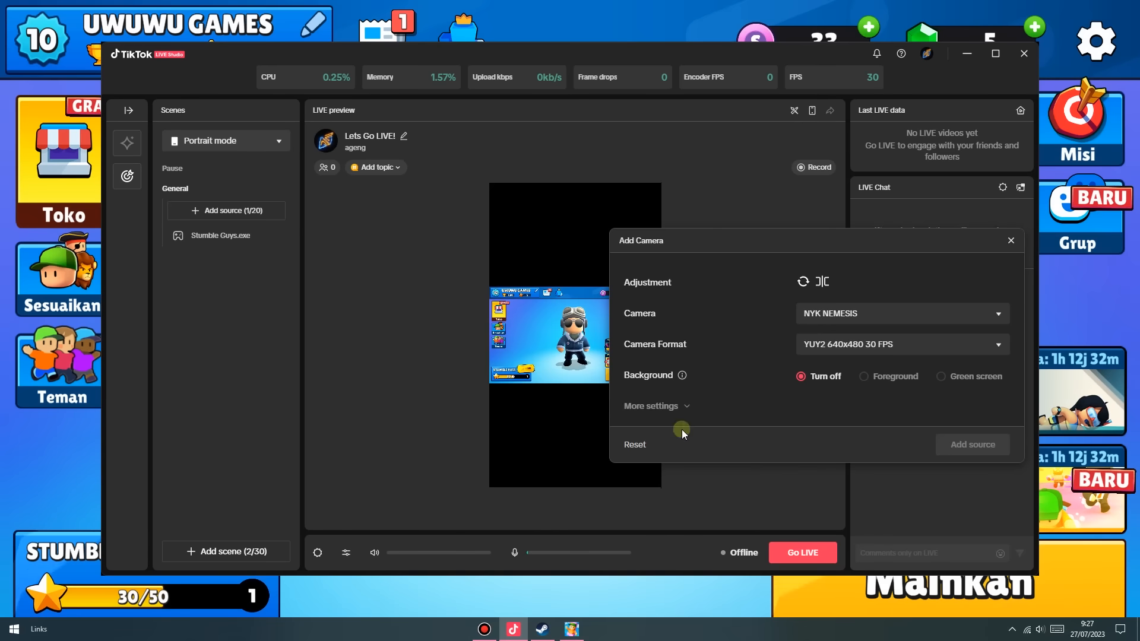
{"action": "left_click_drag", "start_coordinate": [797, 184], "coordinate": [533, 161]}
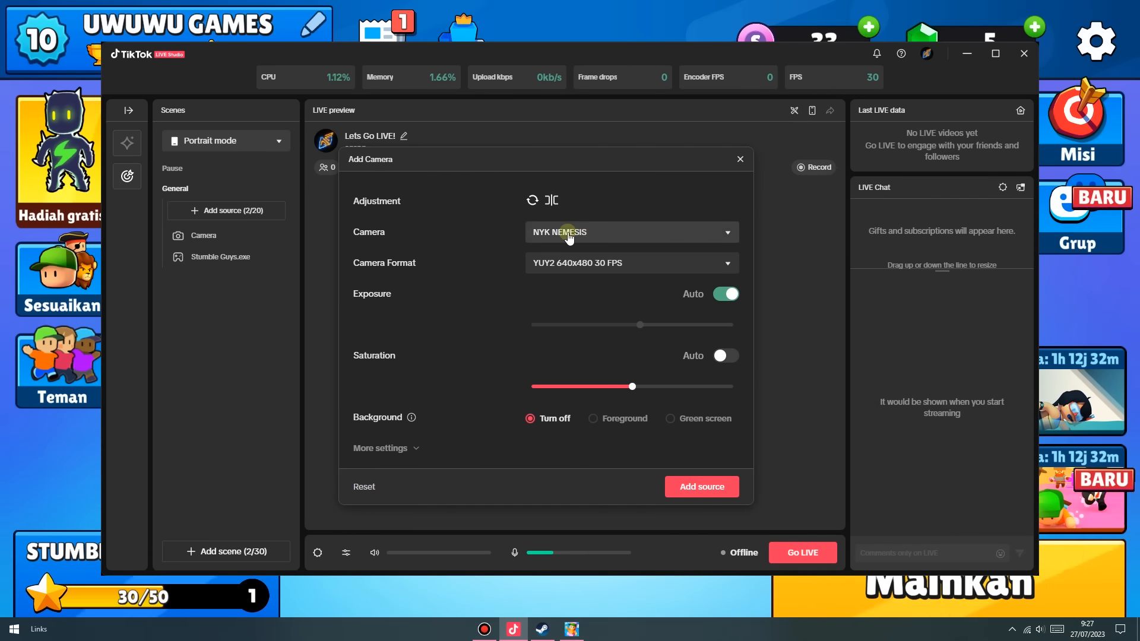
{"action": "left_click", "coordinate": [592, 232]}
{"action": "left_click", "coordinate": [649, 199]}
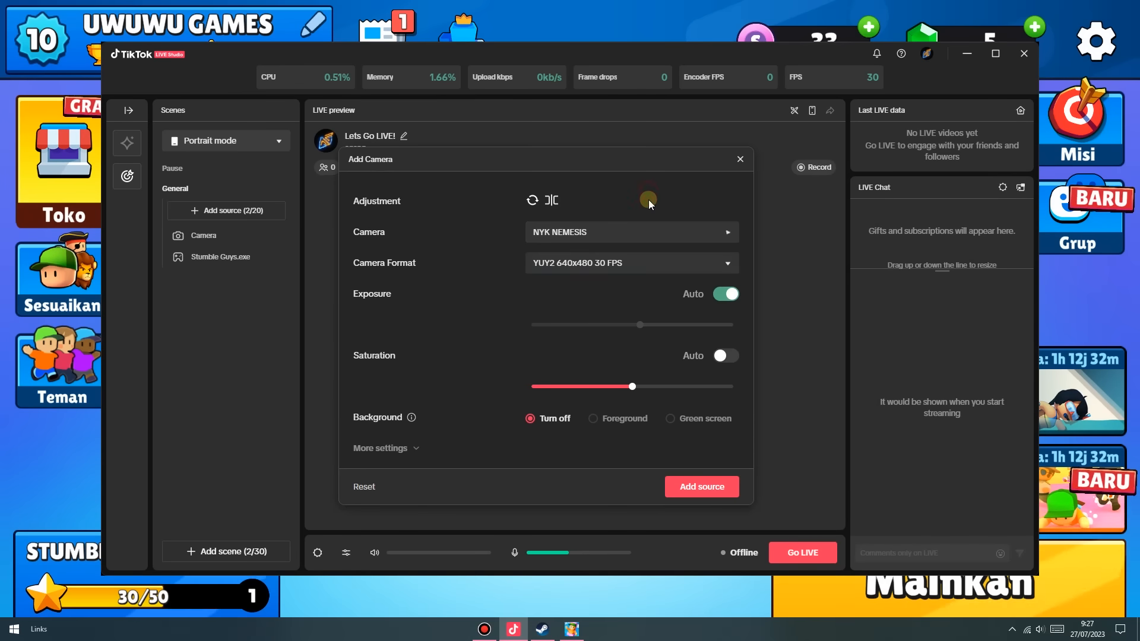
{"action": "left_click", "coordinate": [579, 265]}
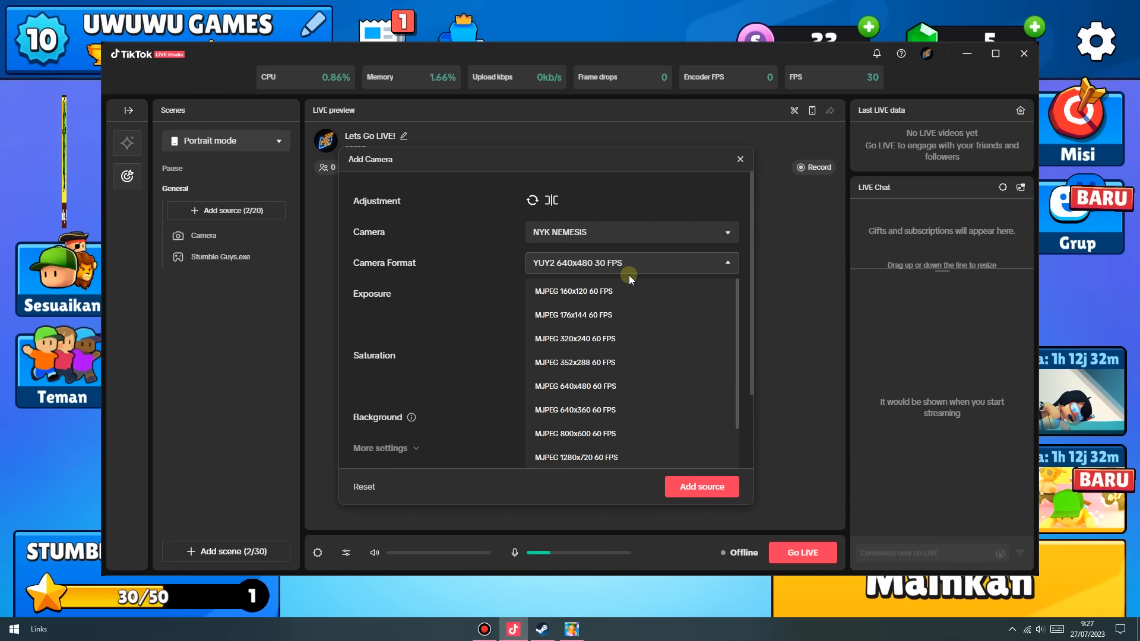
{"action": "left_click_drag", "start_coordinate": [736, 315], "coordinate": [737, 437]}
{"action": "scroll", "coordinate": [611, 407], "scroll_direction": "up", "scroll_amount": 3}
{"action": "left_click", "coordinate": [612, 407]}
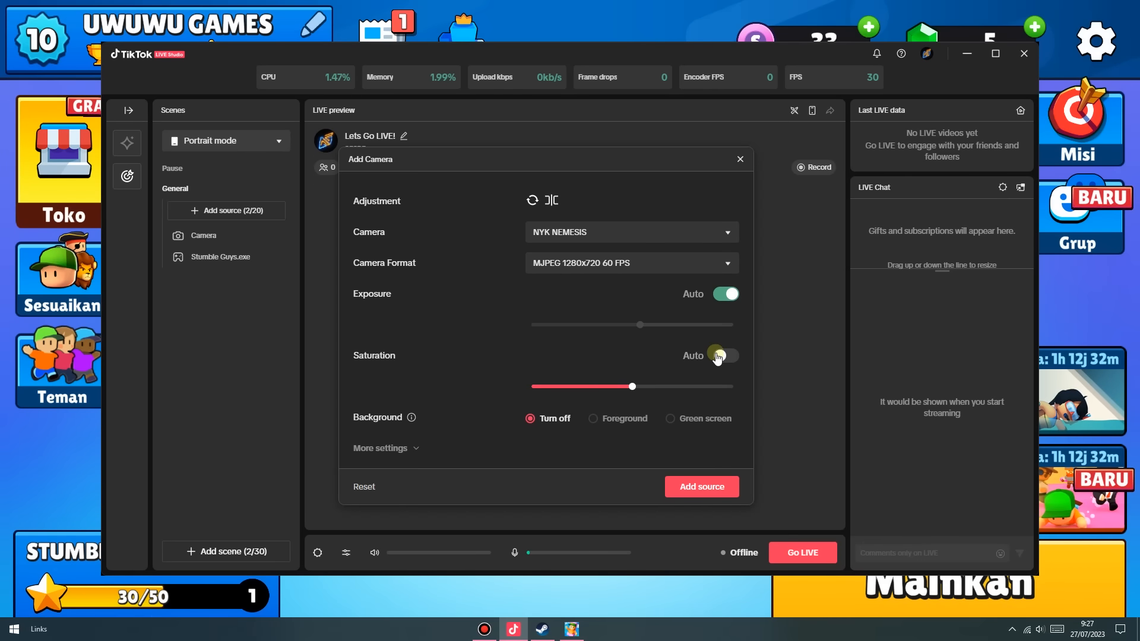
Move the camera settings clear of the preview, try the green screen background with blue and green, and turn the background effect off again.
{"action": "left_click_drag", "start_coordinate": [578, 156], "coordinate": [929, 132]}
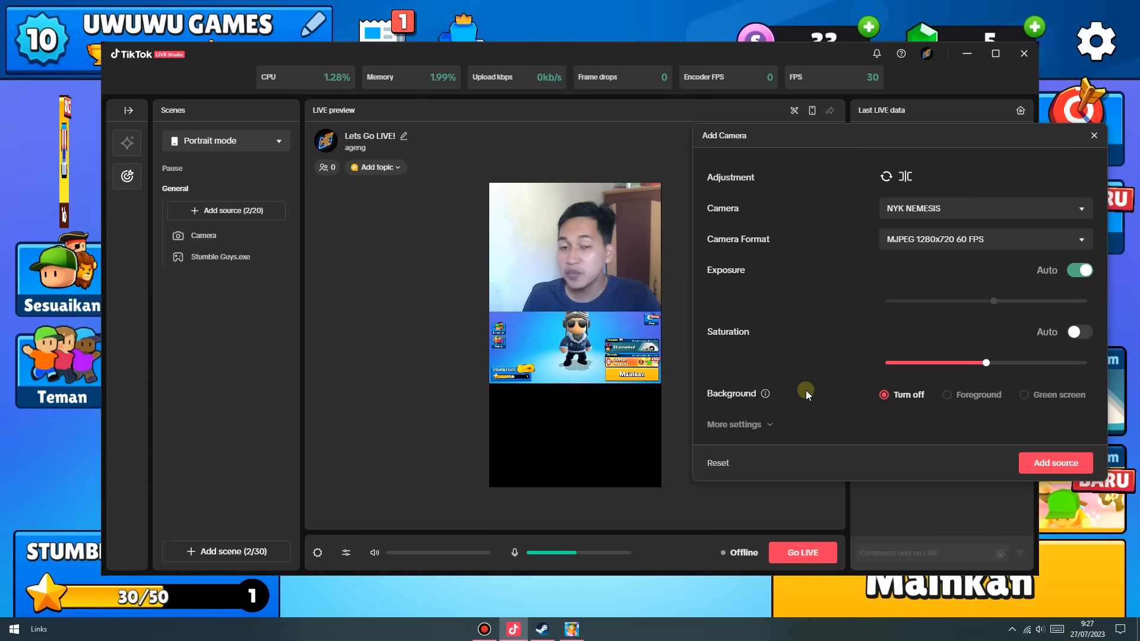
{"action": "left_click", "coordinate": [1025, 395]}
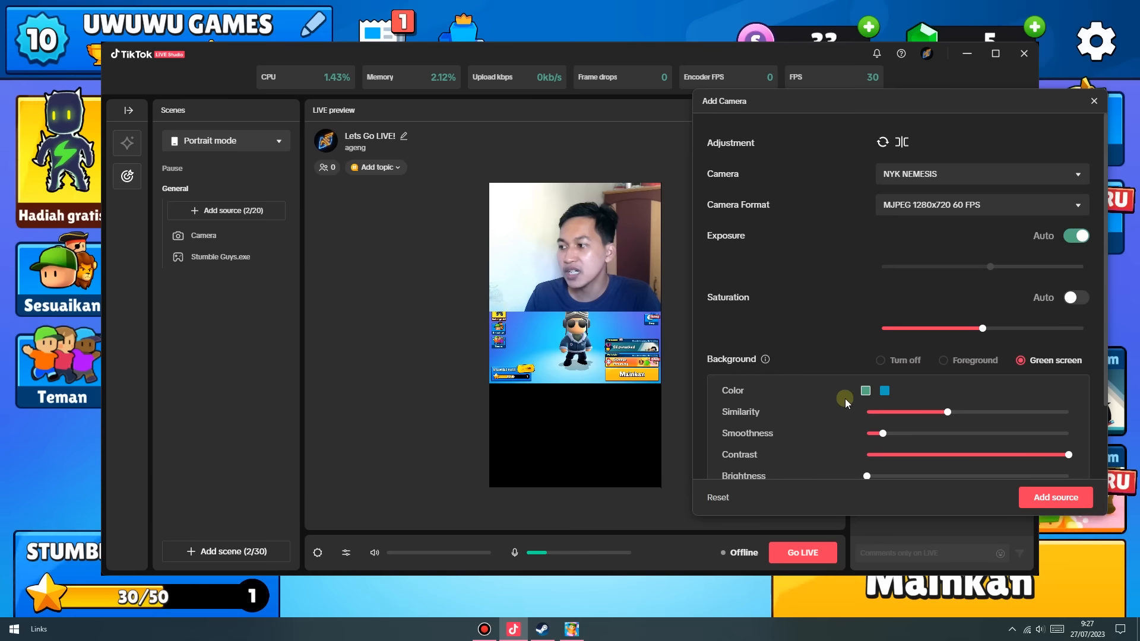
{"action": "left_click", "coordinate": [885, 390]}
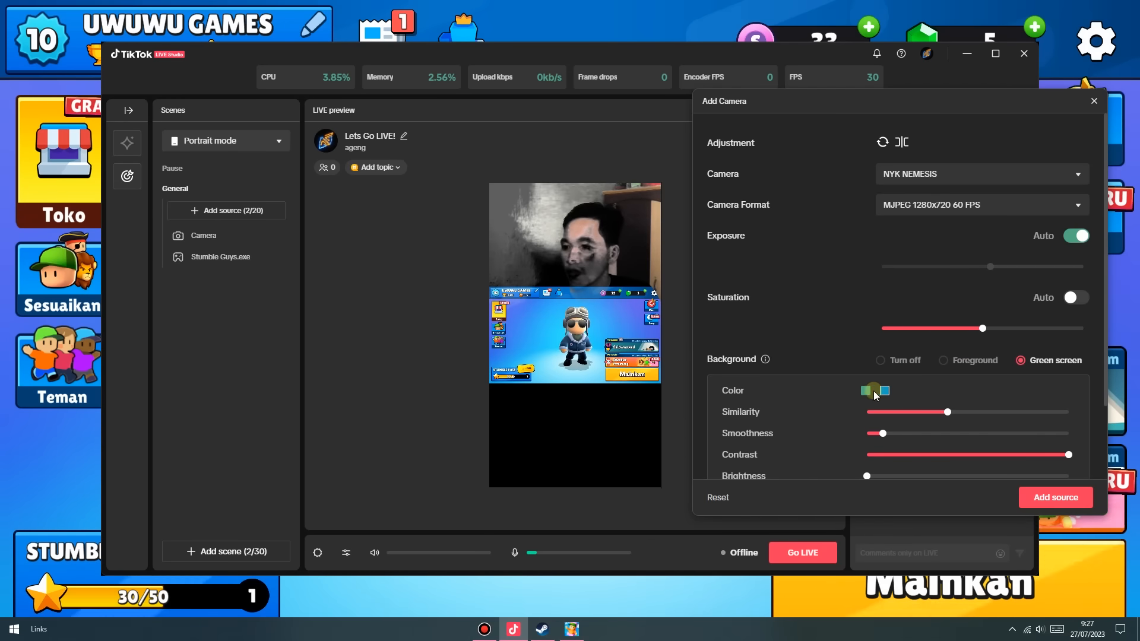
{"action": "left_click", "coordinate": [866, 390]}
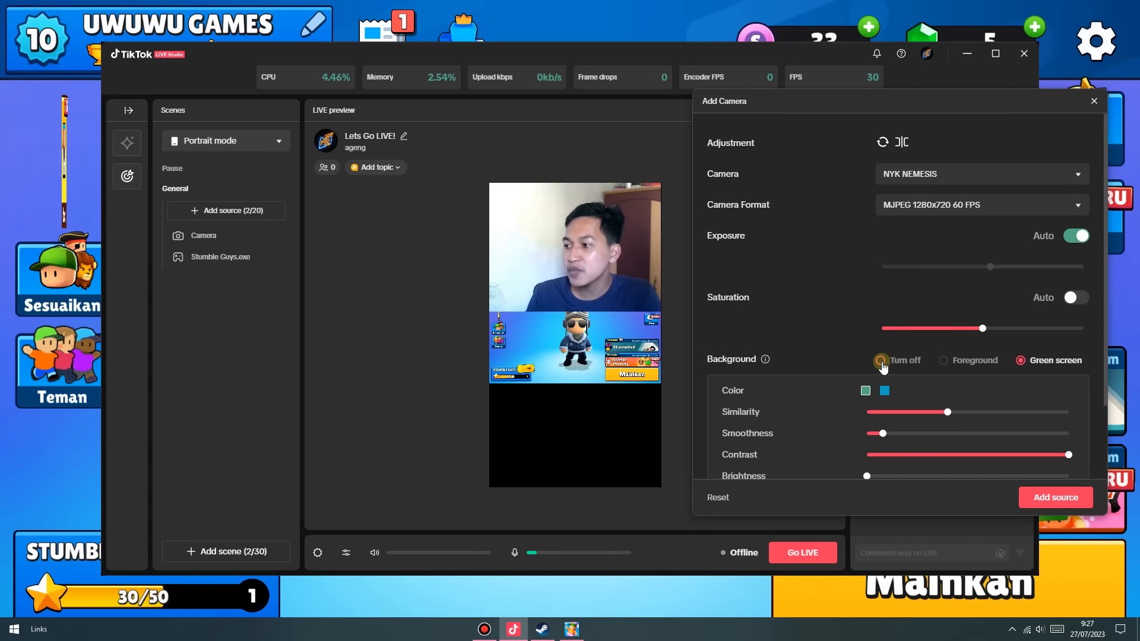
{"action": "left_click", "coordinate": [882, 362]}
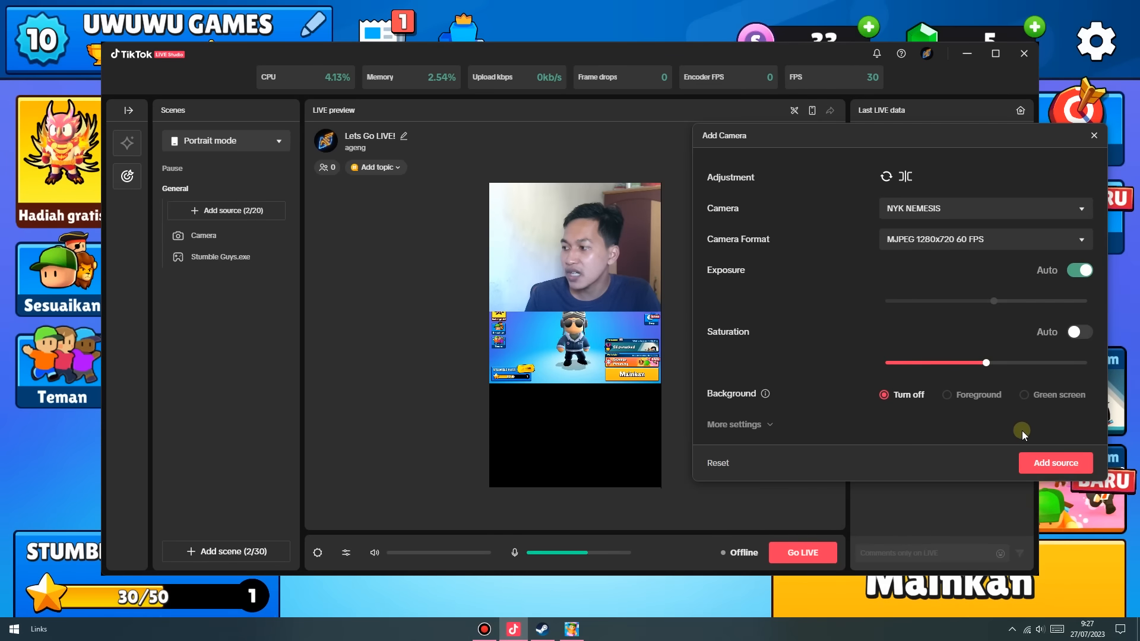
Review the additional camera settings such as contrast, sharpness, hue and white balance, and add the camera to the General scene.
{"action": "left_click", "coordinate": [768, 425]}
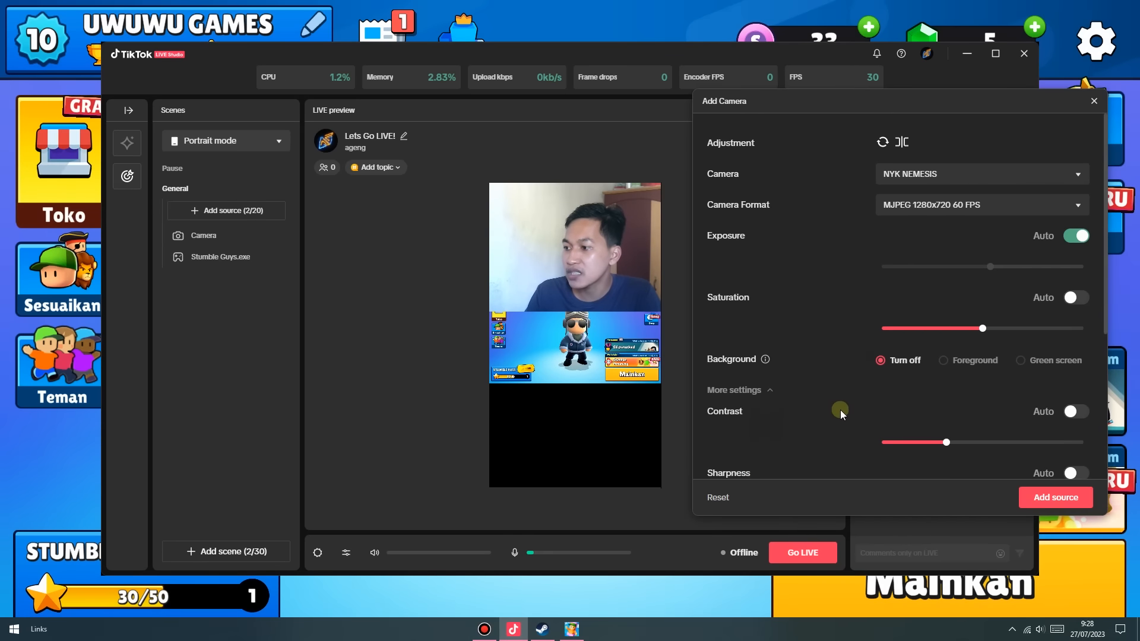
{"action": "scroll", "coordinate": [844, 408], "scroll_direction": "down", "scroll_amount": 2}
{"action": "scroll", "coordinate": [829, 380], "scroll_direction": "down", "scroll_amount": 2}
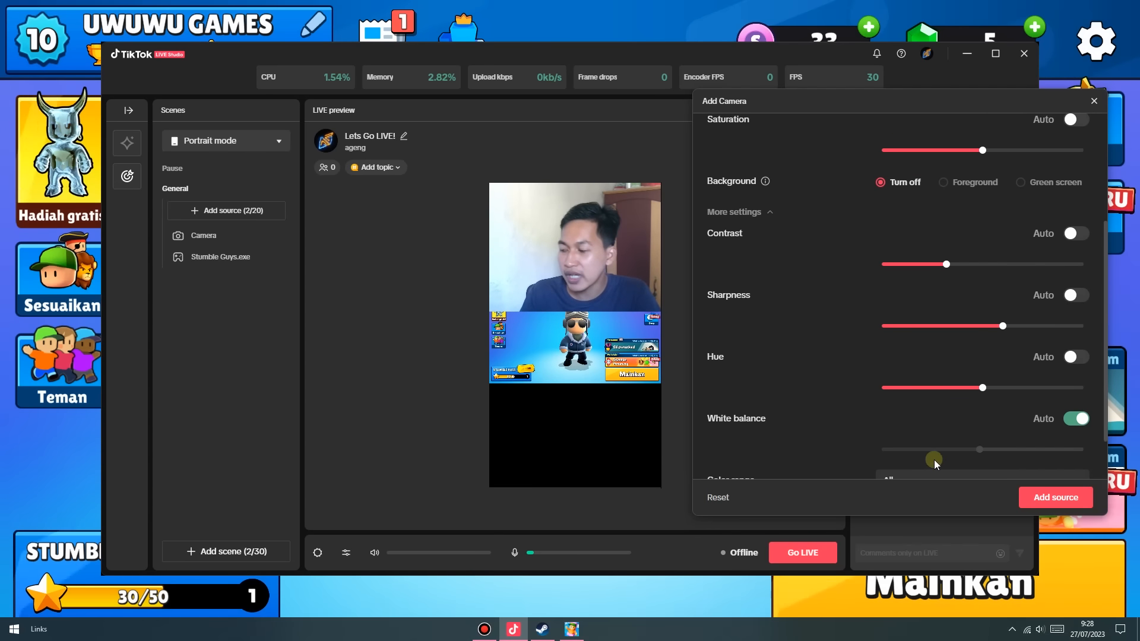
{"action": "left_click", "coordinate": [1057, 498]}
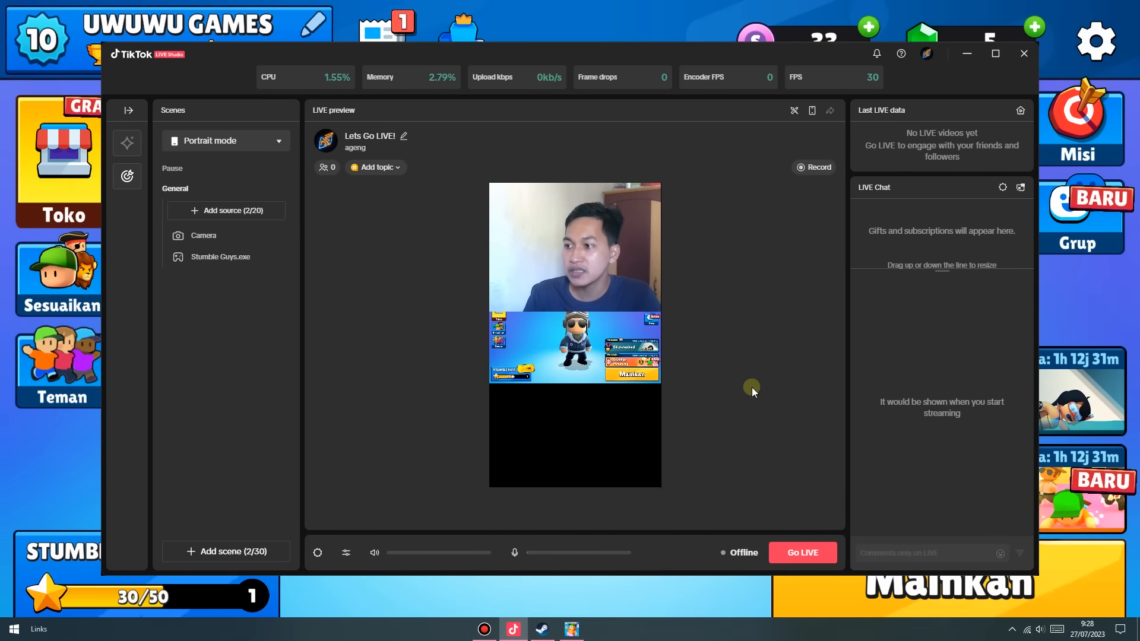
Scale the camera image down to the canvas width and place it at the top of the canvas, above the game capture.
{"action": "left_click", "coordinate": [615, 262]}
{"action": "left_click_drag", "start_coordinate": [615, 262], "coordinate": [567, 277]}
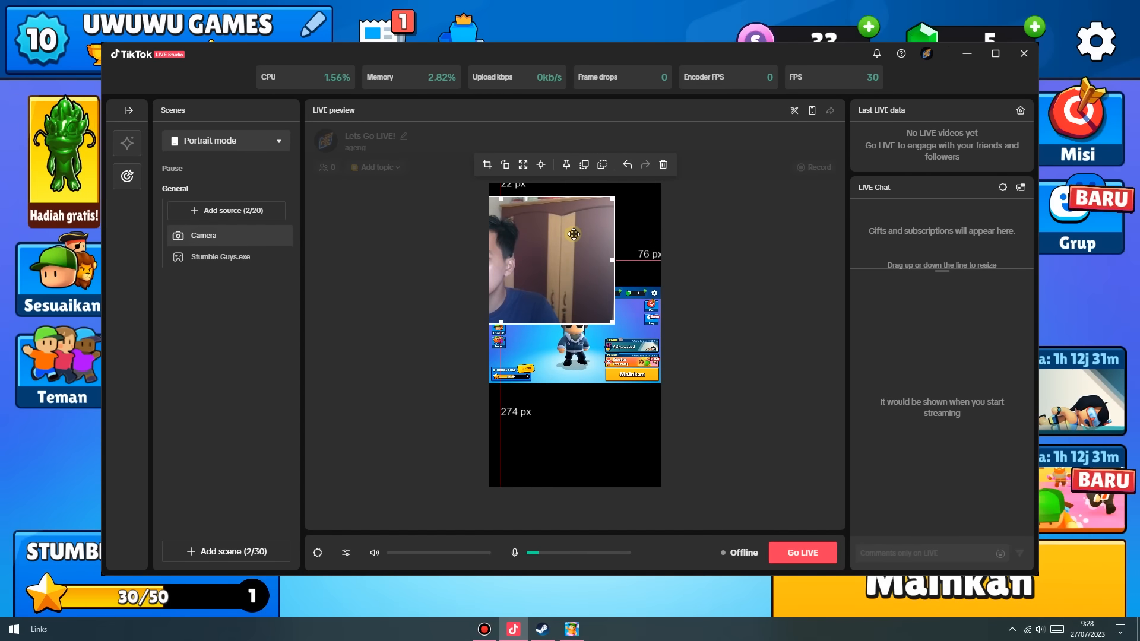
{"action": "left_click_drag", "start_coordinate": [603, 204], "coordinate": [541, 198]}
{"action": "left_click_drag", "start_coordinate": [539, 267], "coordinate": [659, 278]}
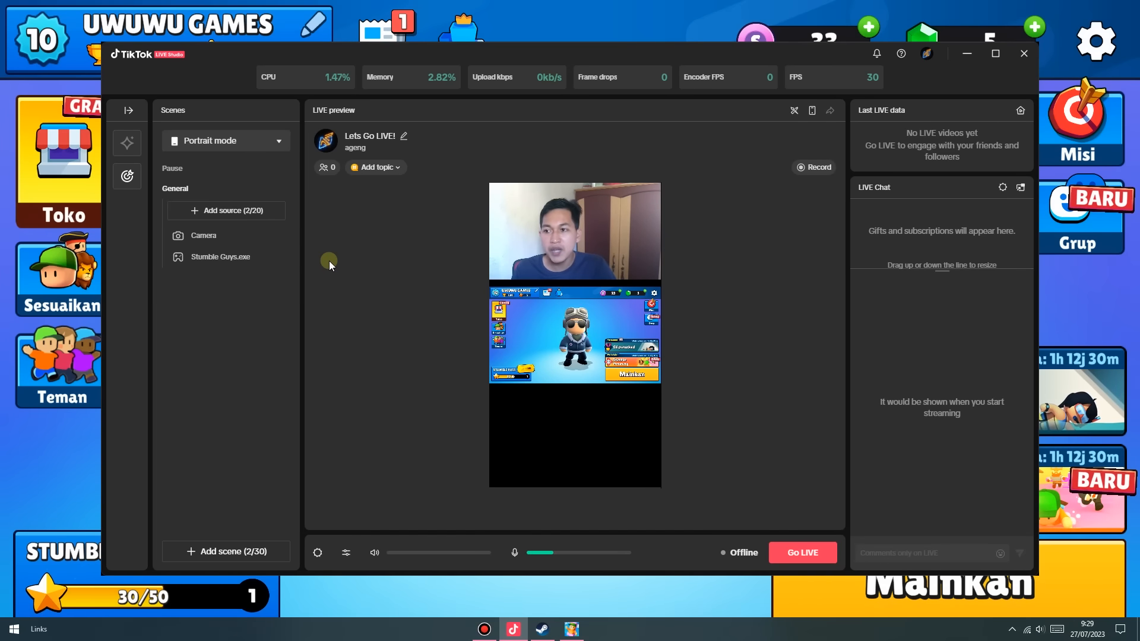
Start a Goal widget for the General scene with a target of 1000 followers and the description "Bantu 1K Gaes".
{"action": "left_click", "coordinate": [256, 218]}
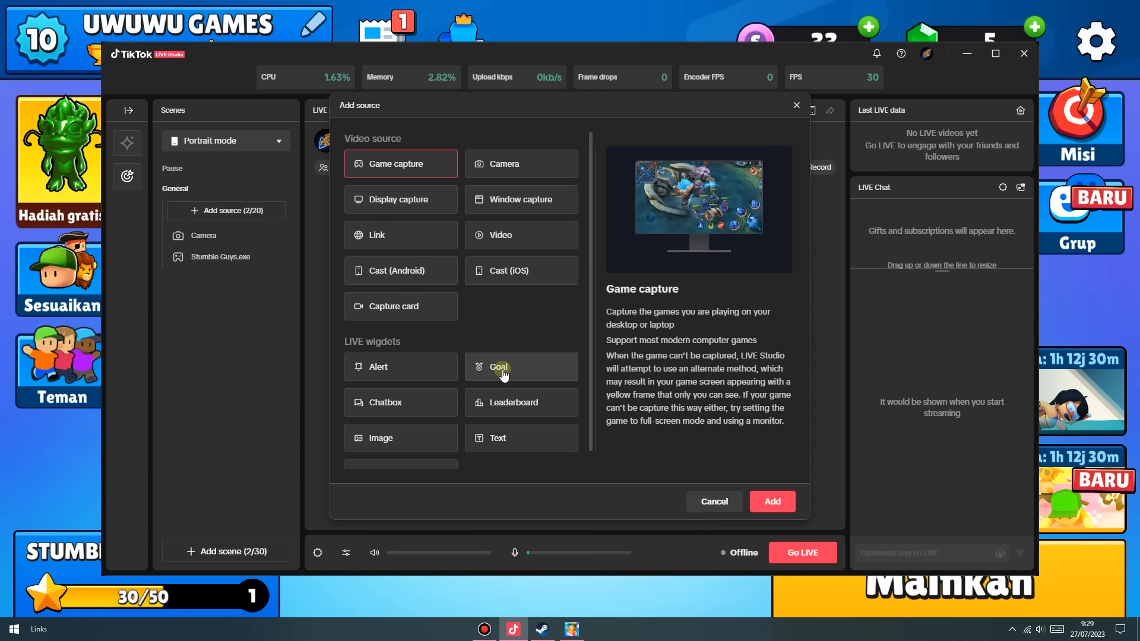
{"action": "left_click", "coordinate": [510, 374]}
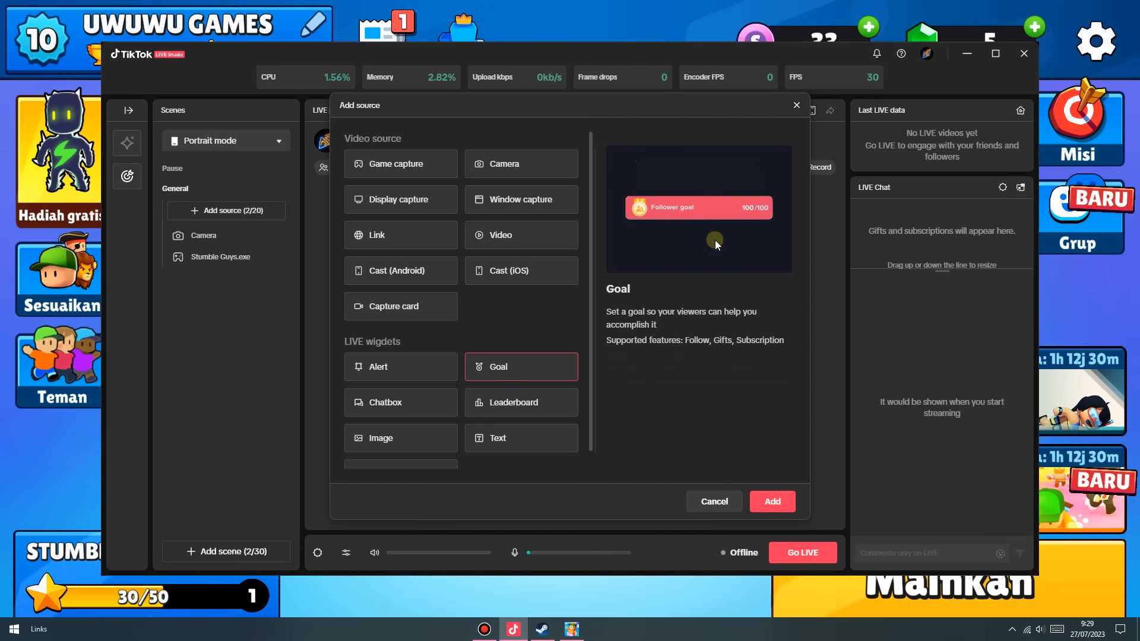
{"action": "left_click", "coordinate": [771, 503]}
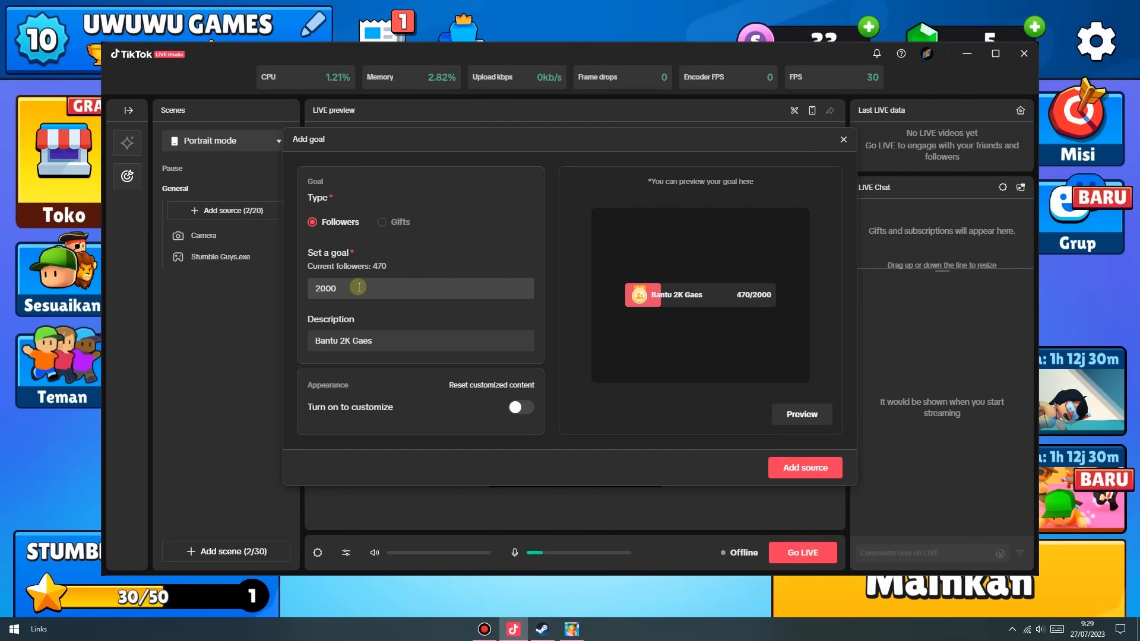
{"action": "left_click_drag", "start_coordinate": [359, 287], "coordinate": [285, 282]}
{"action": "type", "text": "1000"}
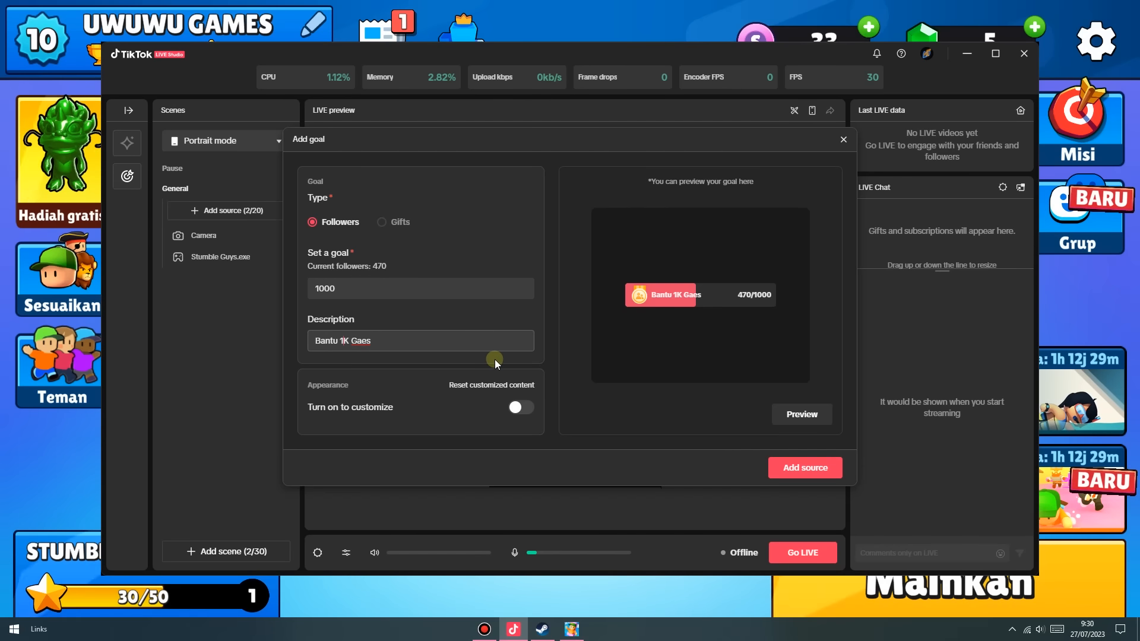
Try the Gifts goal type, then add the goal as a Followers goal and place it across the camera image's lower edge.
{"action": "left_click", "coordinate": [382, 226]}
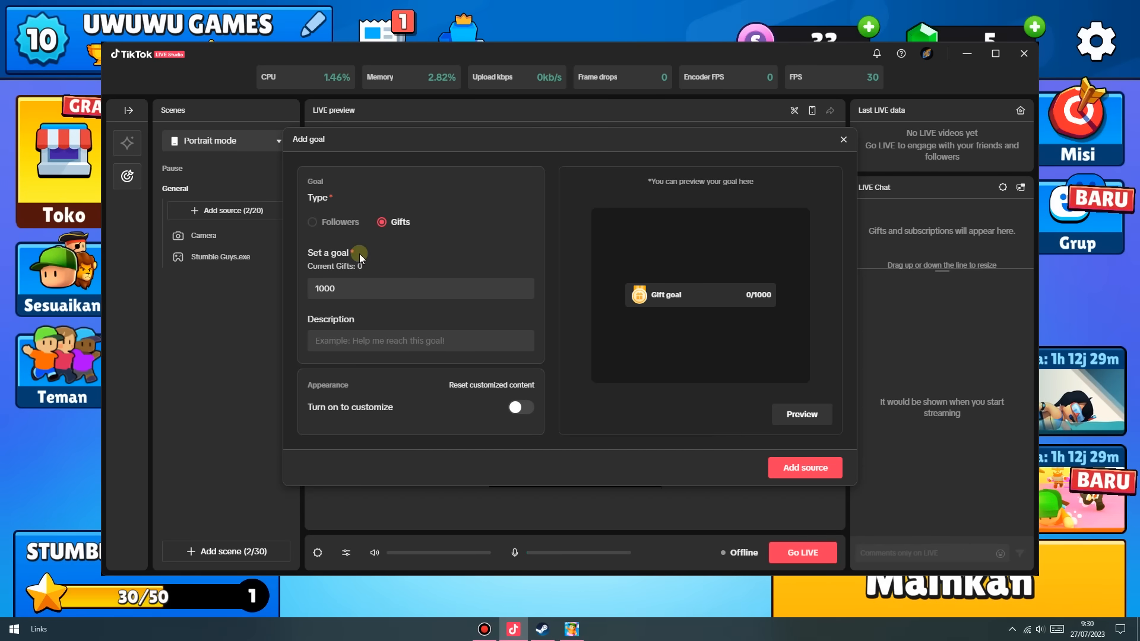
{"action": "left_click", "coordinate": [315, 222]}
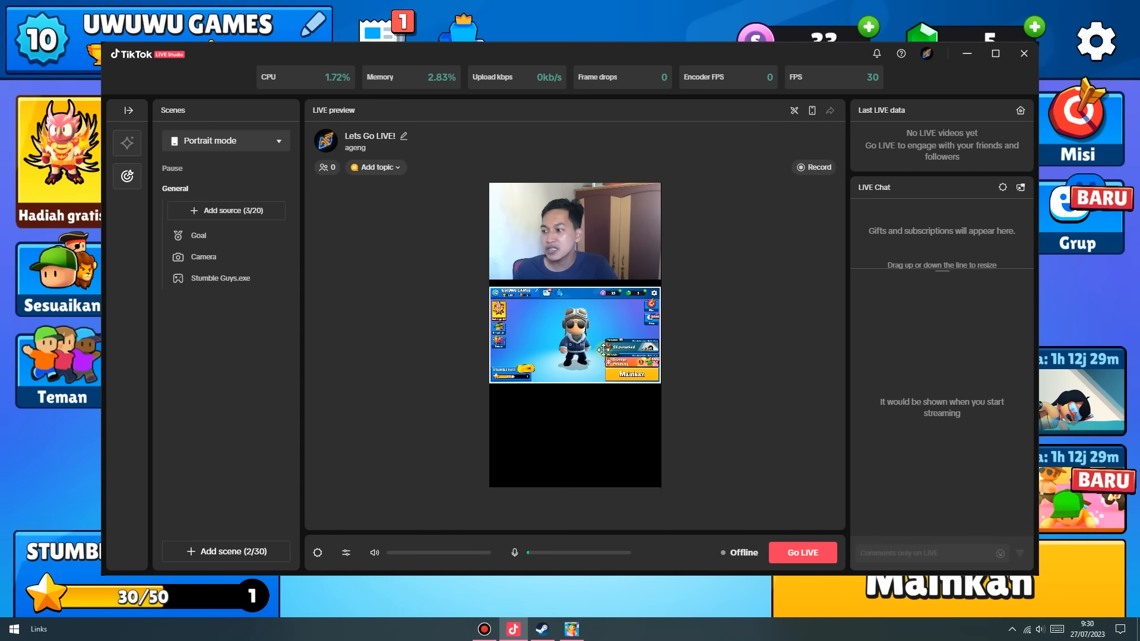
{"action": "left_click_drag", "start_coordinate": [555, 275], "coordinate": [554, 281]}
{"action": "left_click", "coordinate": [413, 373]}
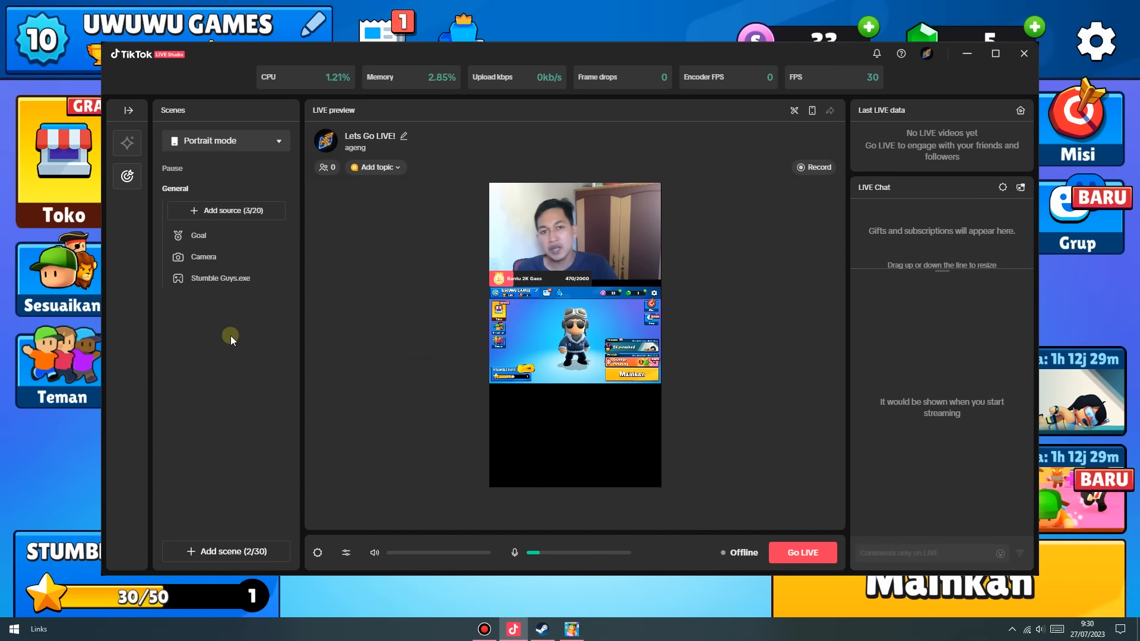
Start an Alert widget for the General scene, compare the two layouts, keep Layout 2 and preview the follower alert.
{"action": "left_click", "coordinate": [229, 213]}
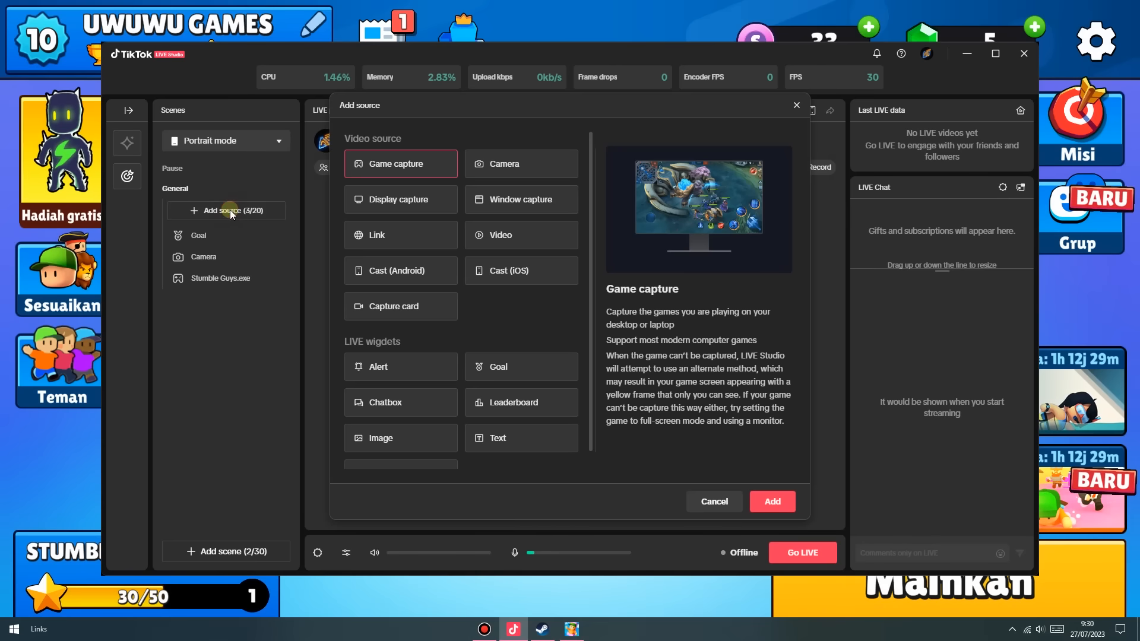
{"action": "left_click_drag", "start_coordinate": [592, 394], "coordinate": [592, 419]}
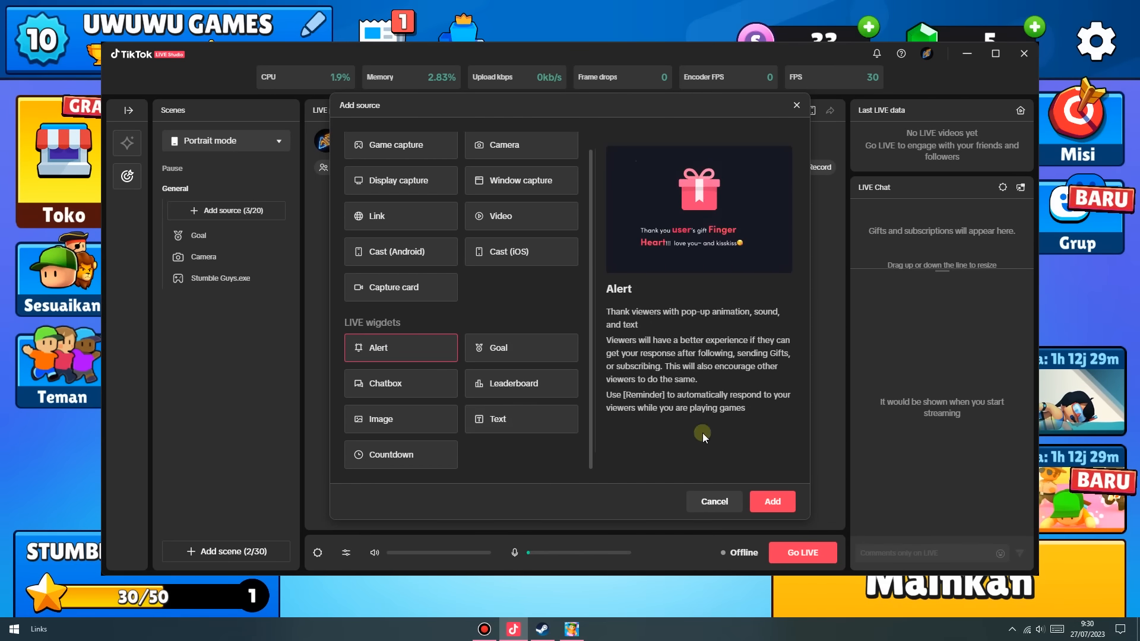
{"action": "left_click", "coordinate": [769, 501]}
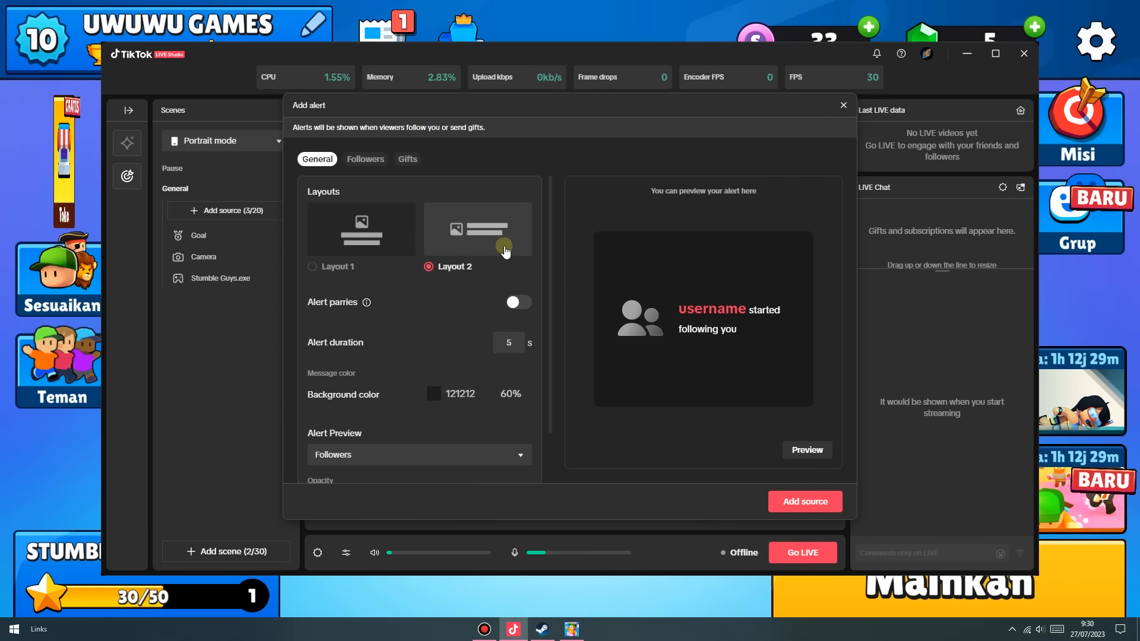
{"action": "left_click", "coordinate": [401, 244]}
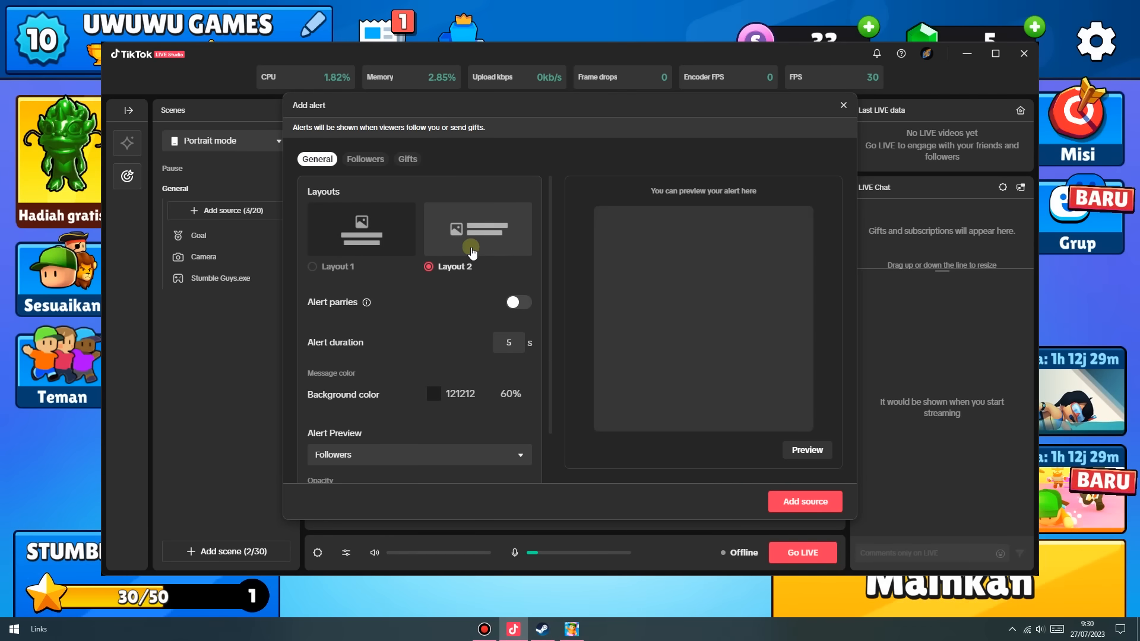
{"action": "left_click", "coordinate": [476, 280]}
{"action": "left_click", "coordinate": [808, 453]}
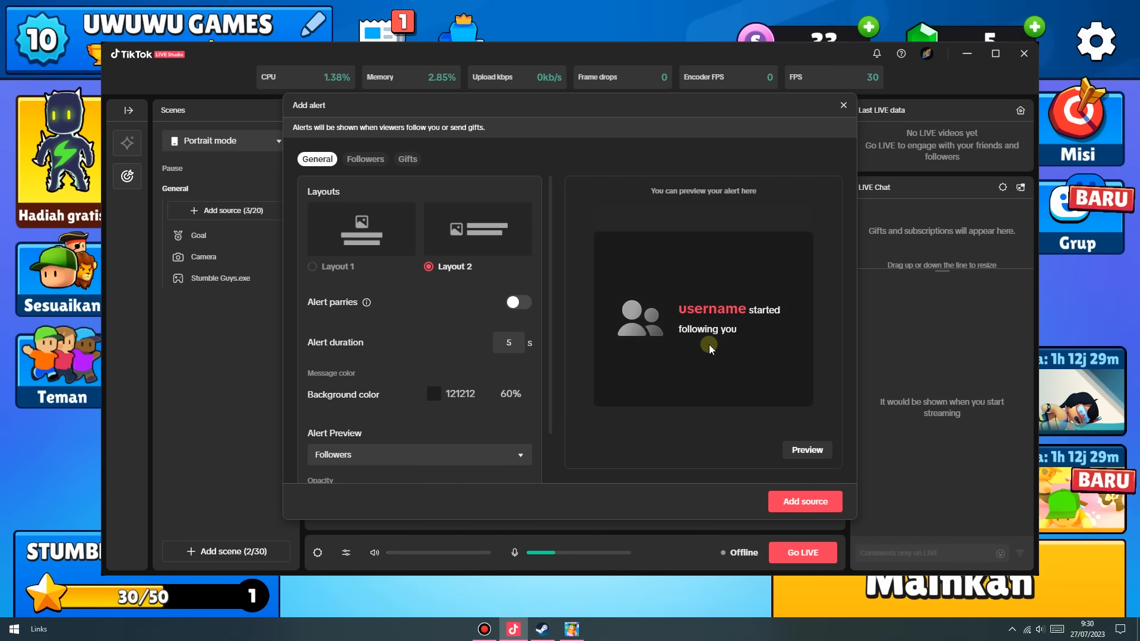
Add the alert to the General scene and place it at the top centre of the canvas, over the camera image.
{"action": "left_click", "coordinate": [805, 503]}
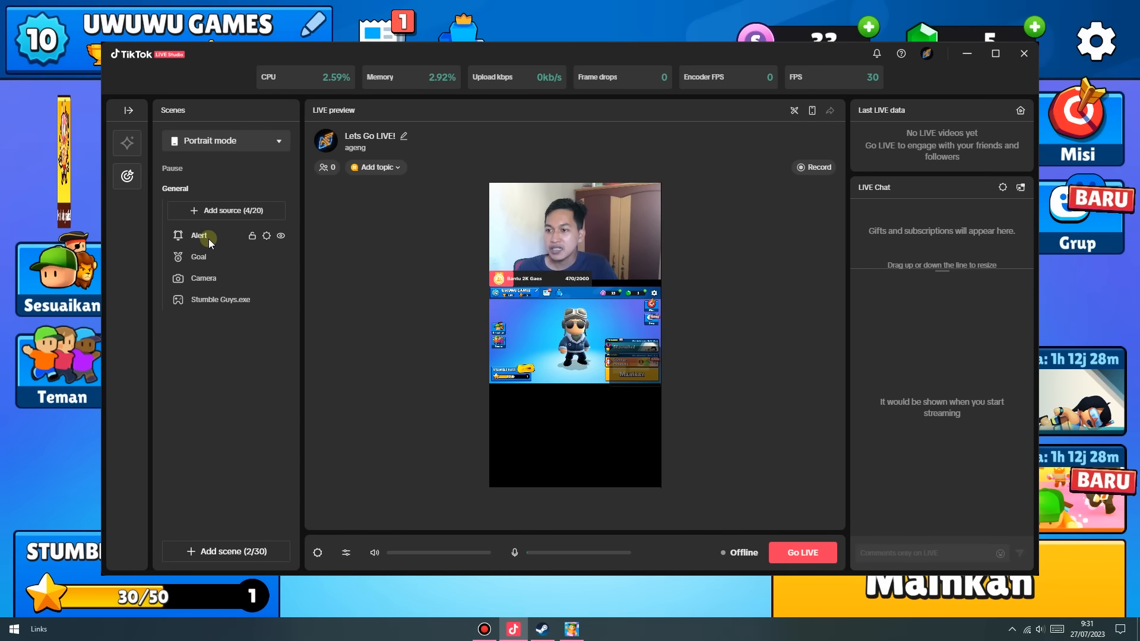
{"action": "left_click_drag", "start_coordinate": [575, 336], "coordinate": [604, 250]}
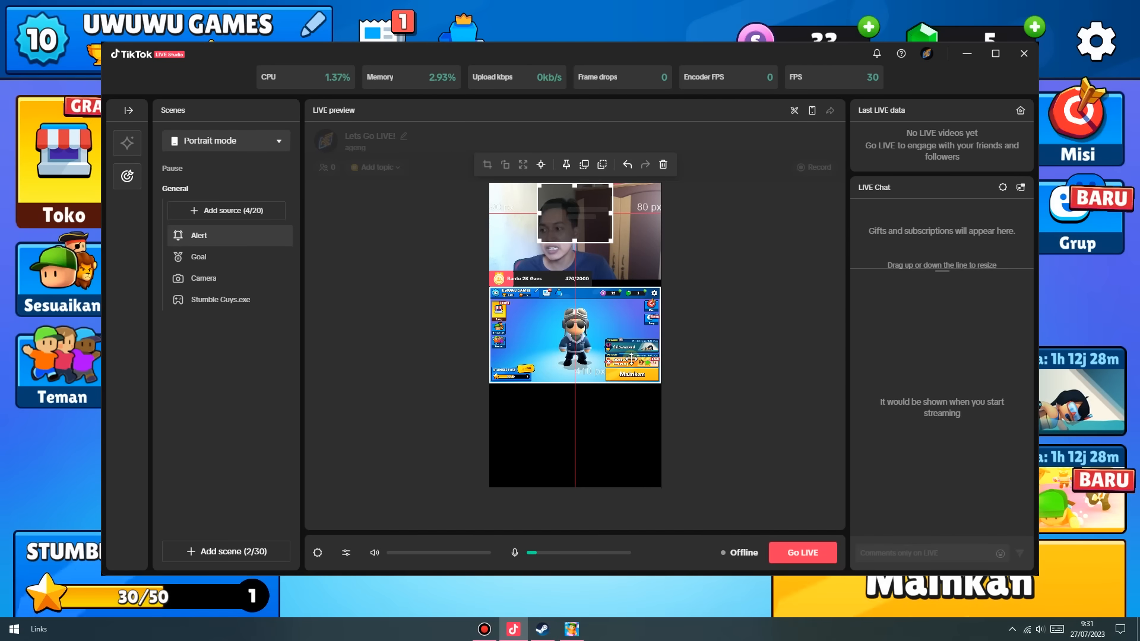
{"action": "left_click", "coordinate": [757, 387]}
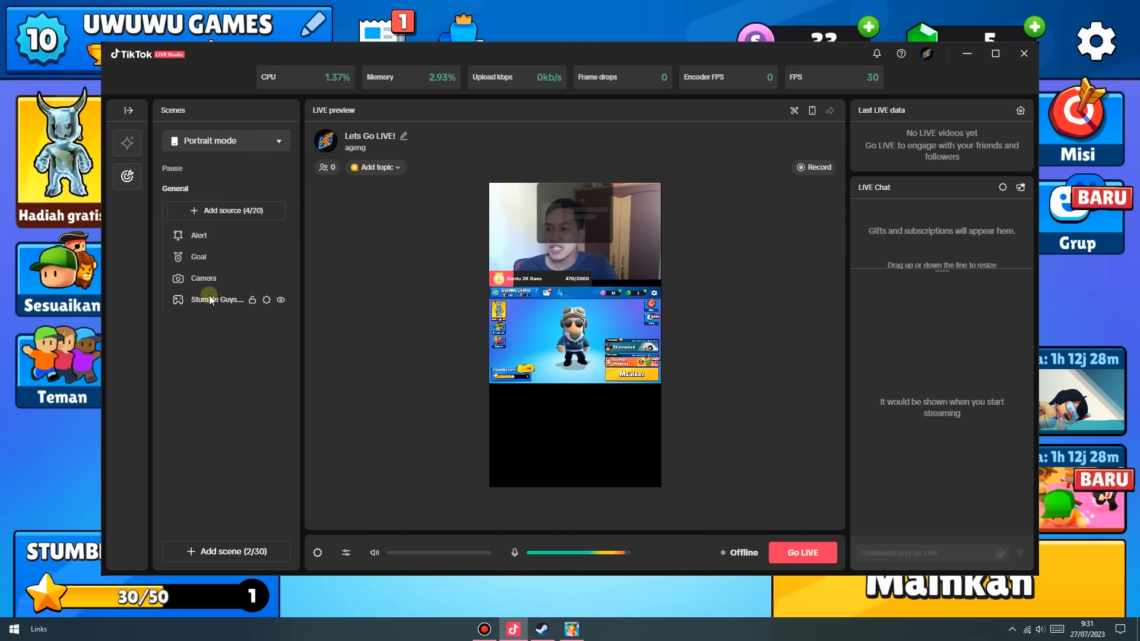
Start a Leaderboard widget for the General scene with the default size and 5 spots.
{"action": "left_click", "coordinate": [224, 212]}
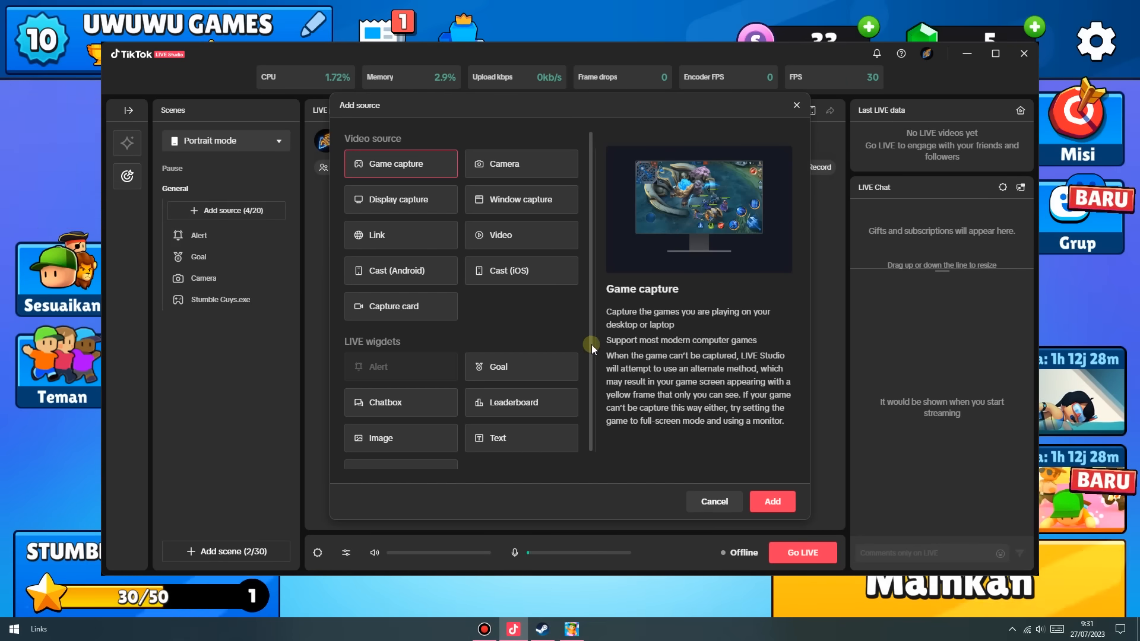
{"action": "scroll", "coordinate": [591, 346], "scroll_direction": "down", "scroll_amount": 1}
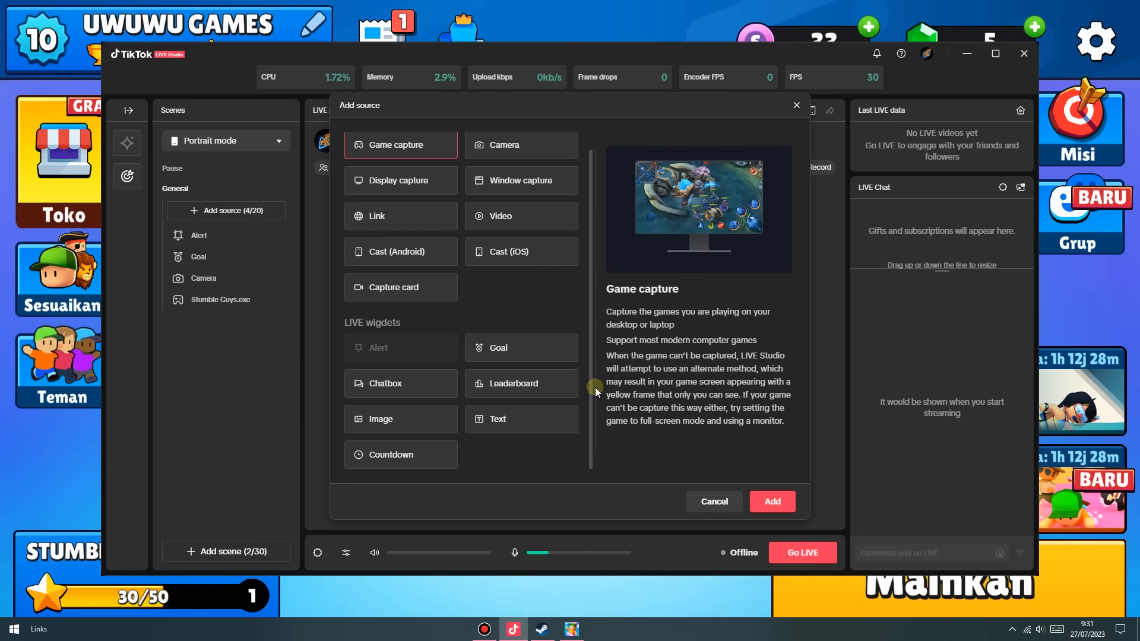
{"action": "left_click", "coordinate": [515, 386]}
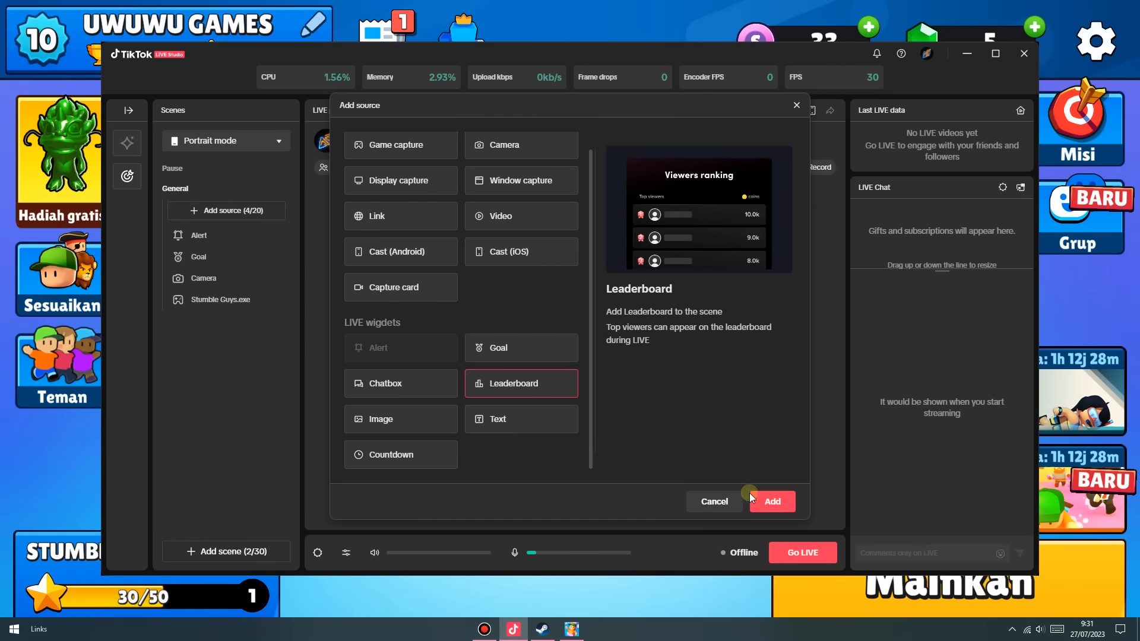
{"action": "left_click", "coordinate": [772, 502]}
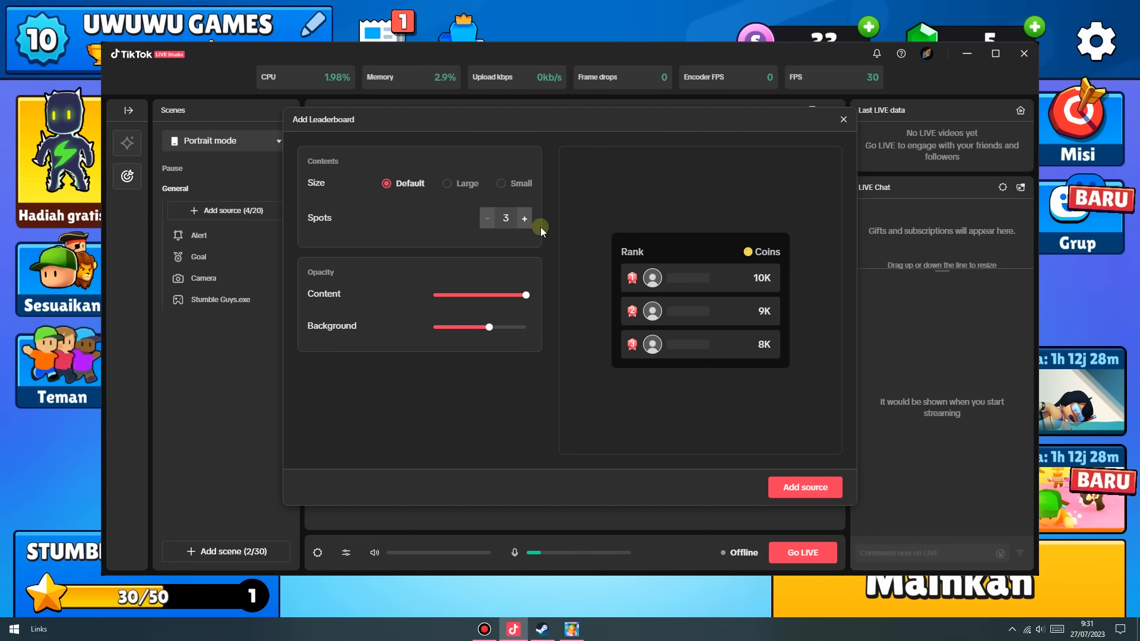
{"action": "left_click", "coordinate": [524, 218]}
{"action": "left_click", "coordinate": [525, 218]}
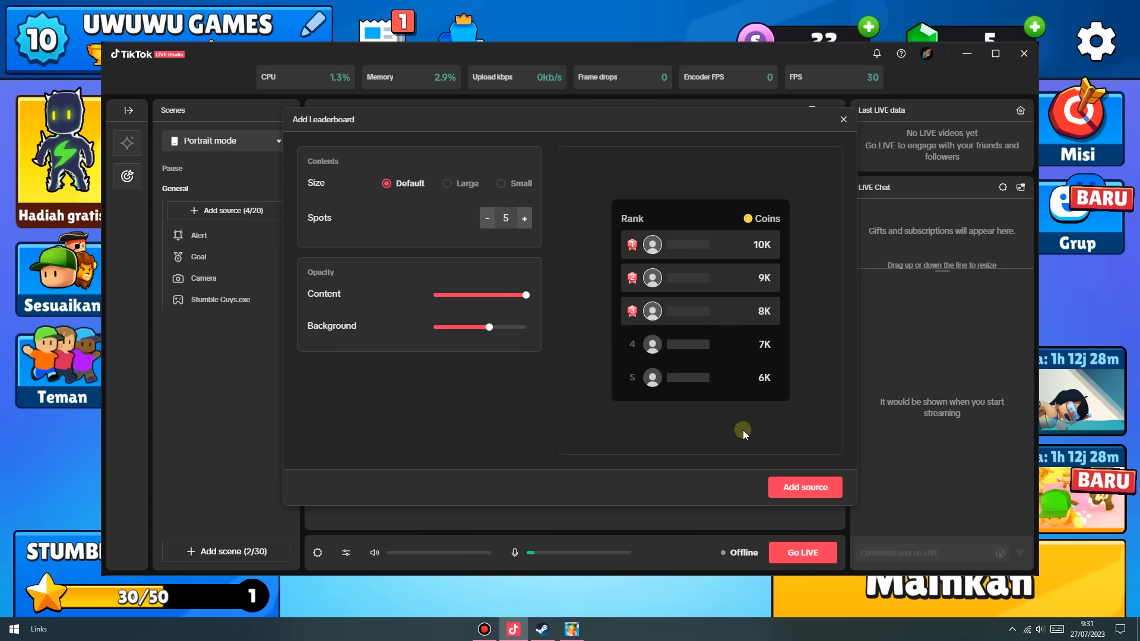
Add the leaderboard to the scene, move it into the empty area below the game capture, enlarge it and centre it there.
{"action": "left_click", "coordinate": [815, 492]}
{"action": "left_click_drag", "start_coordinate": [585, 211], "coordinate": [566, 463]}
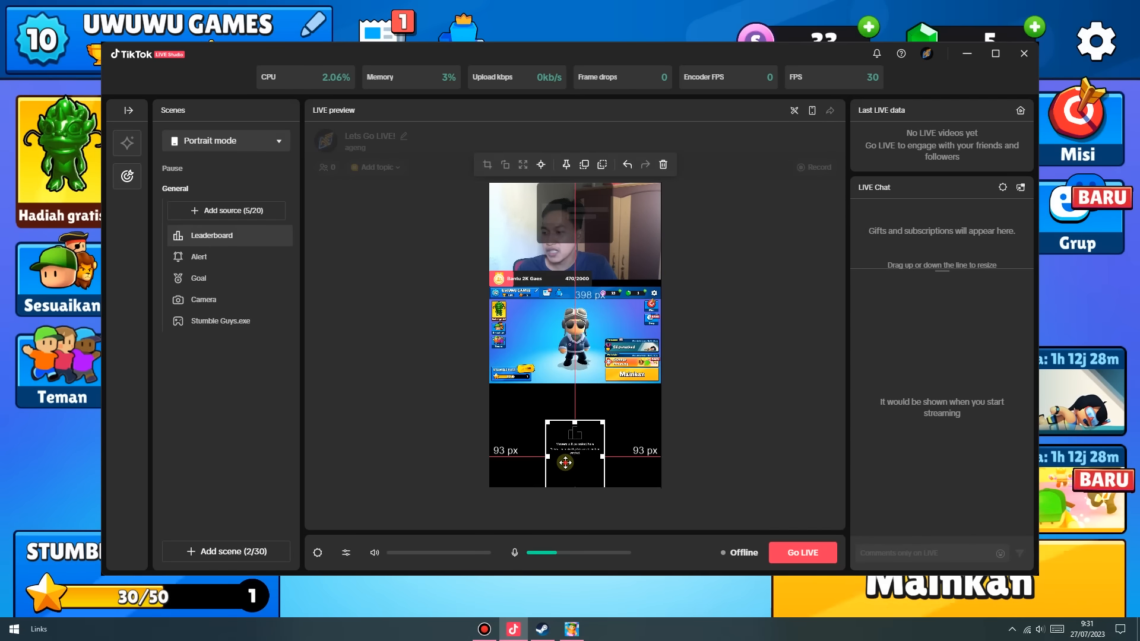
{"action": "left_click_drag", "start_coordinate": [603, 415], "coordinate": [634, 387]}
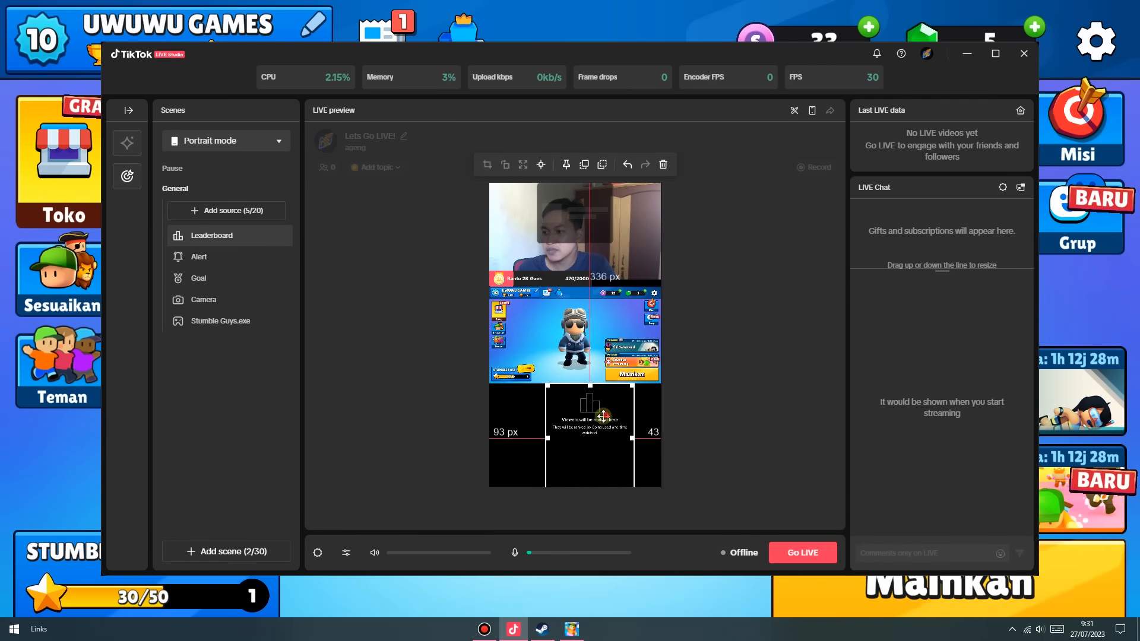
{"action": "left_click", "coordinate": [743, 418]}
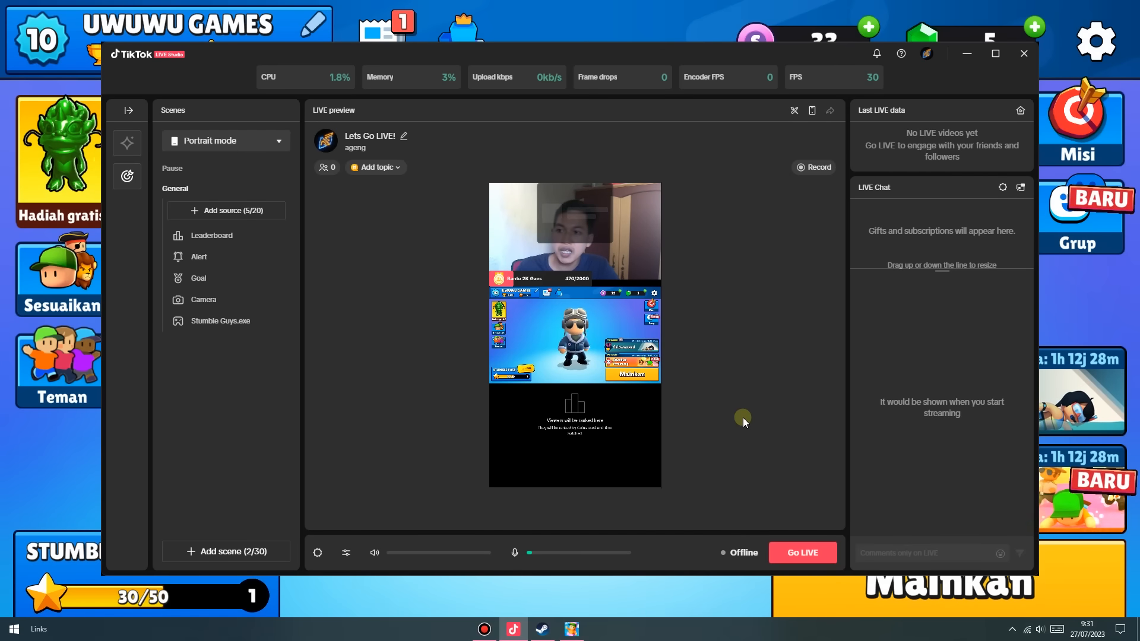
Choose a Link source for the General scene, and copy the Running Text overlay URL from the Saweria site in Chrome.
{"action": "left_click", "coordinate": [236, 211]}
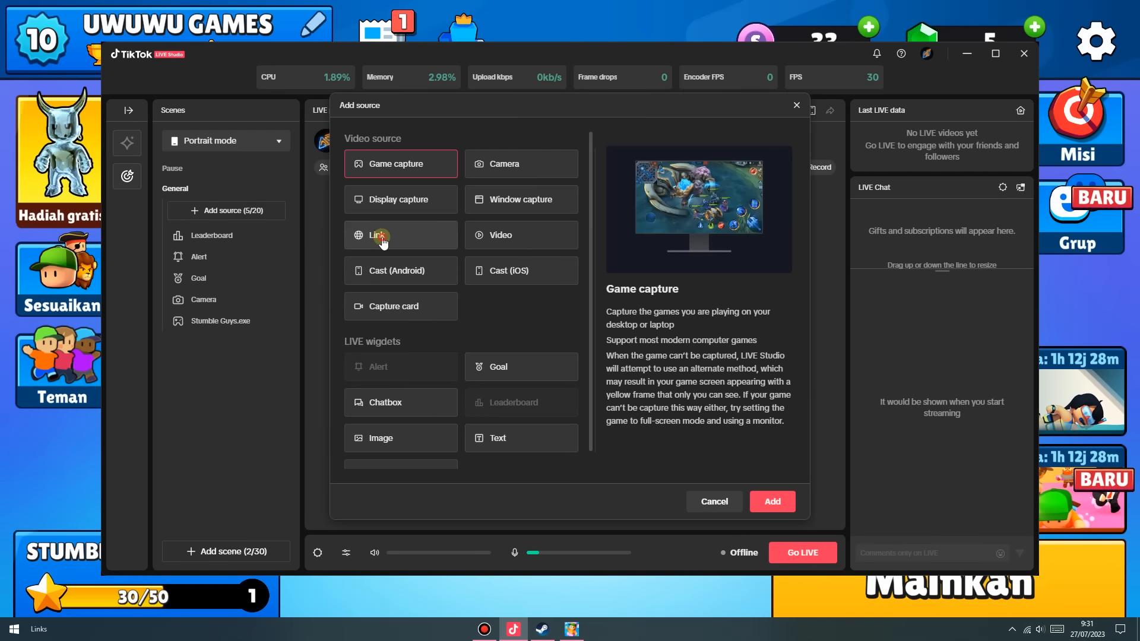
{"action": "left_click", "coordinate": [413, 240]}
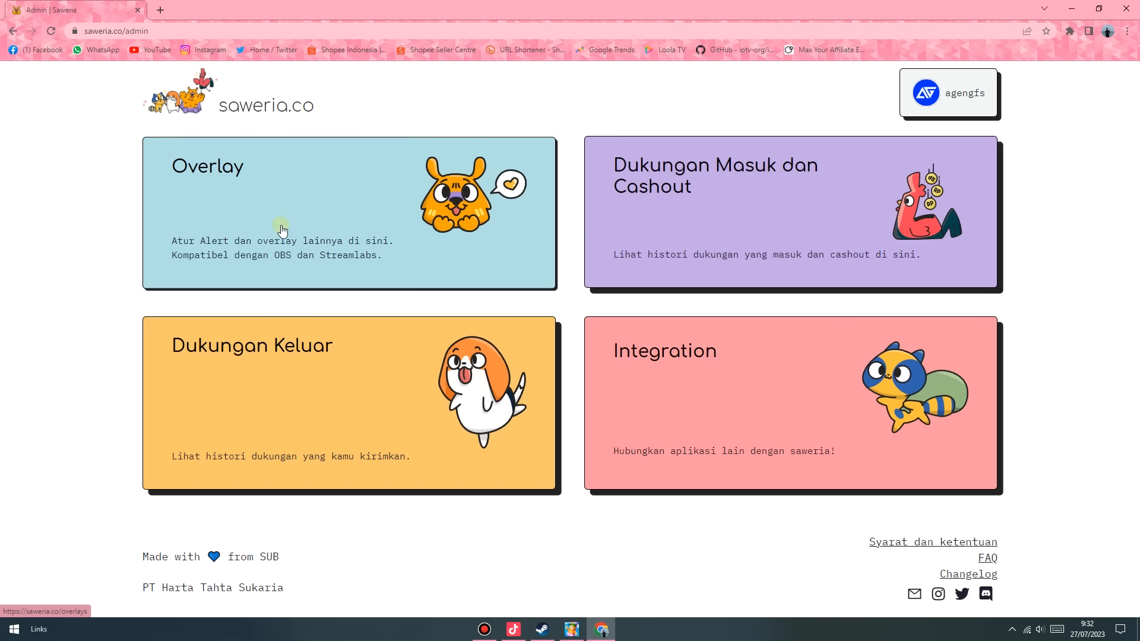
{"action": "left_click", "coordinate": [282, 207]}
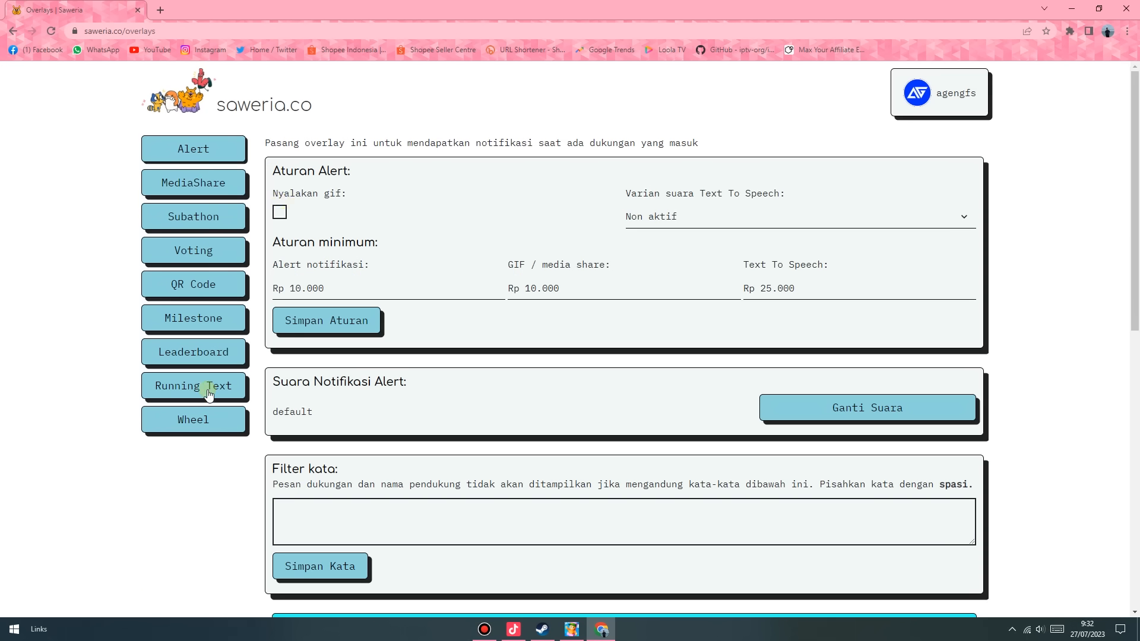
{"action": "left_click", "coordinate": [190, 392]}
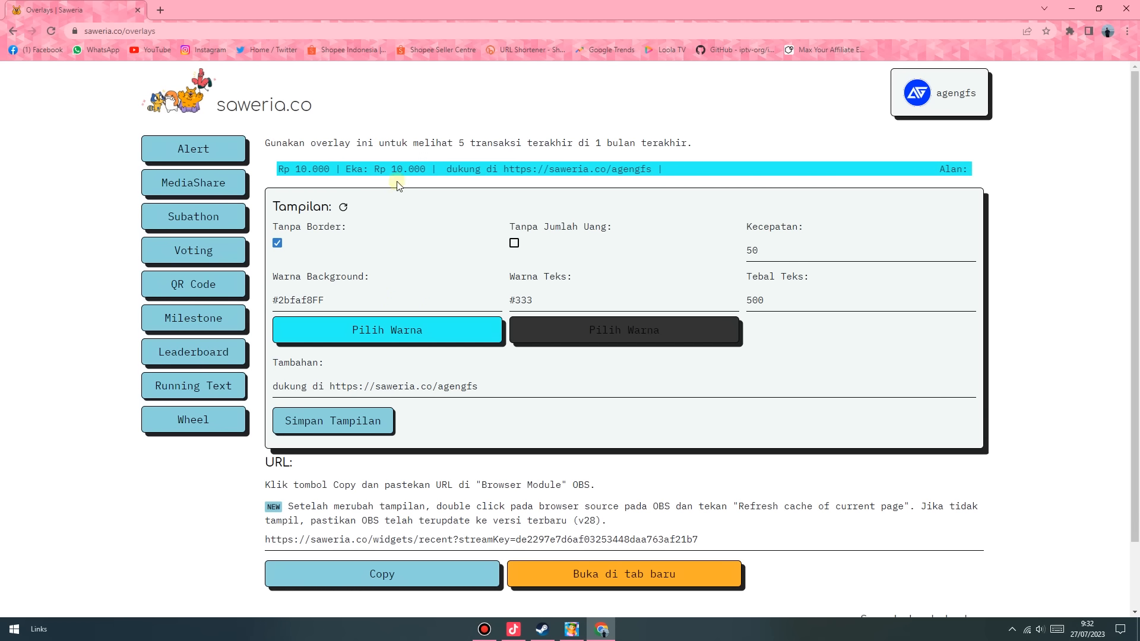
{"action": "scroll", "coordinate": [595, 376], "scroll_direction": "down", "scroll_amount": 2}
{"action": "left_click", "coordinate": [430, 502]}
Switch back to TikTok LIVE Studio and add the Link source using the copied Running Text URL with its stream key.
{"action": "left_click", "coordinate": [514, 630]}
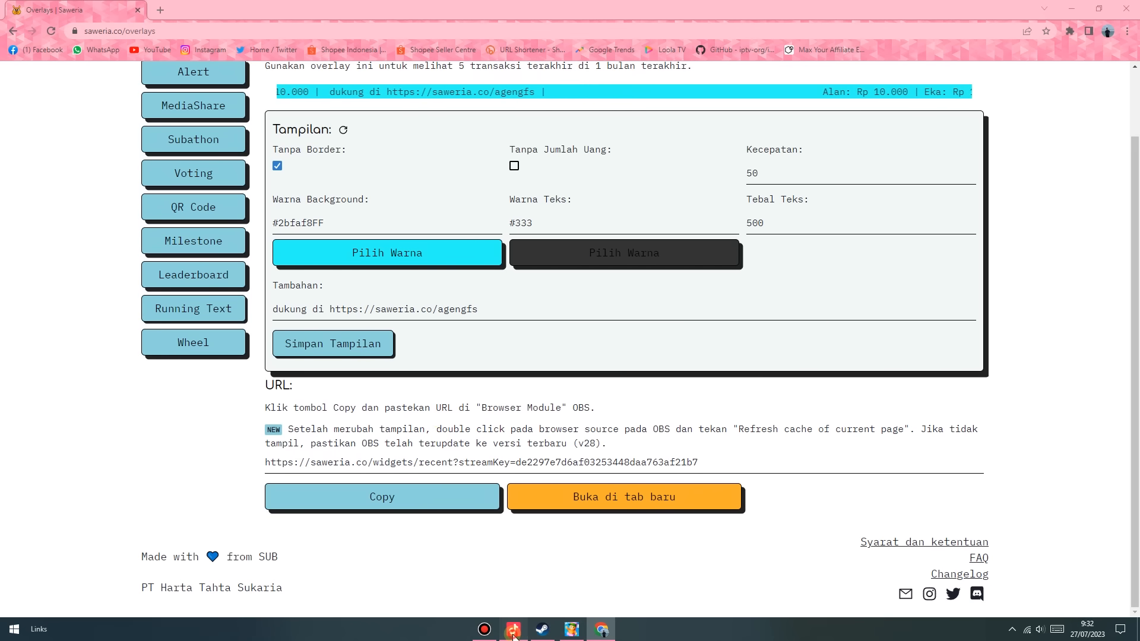
{"action": "left_click", "coordinate": [776, 510]}
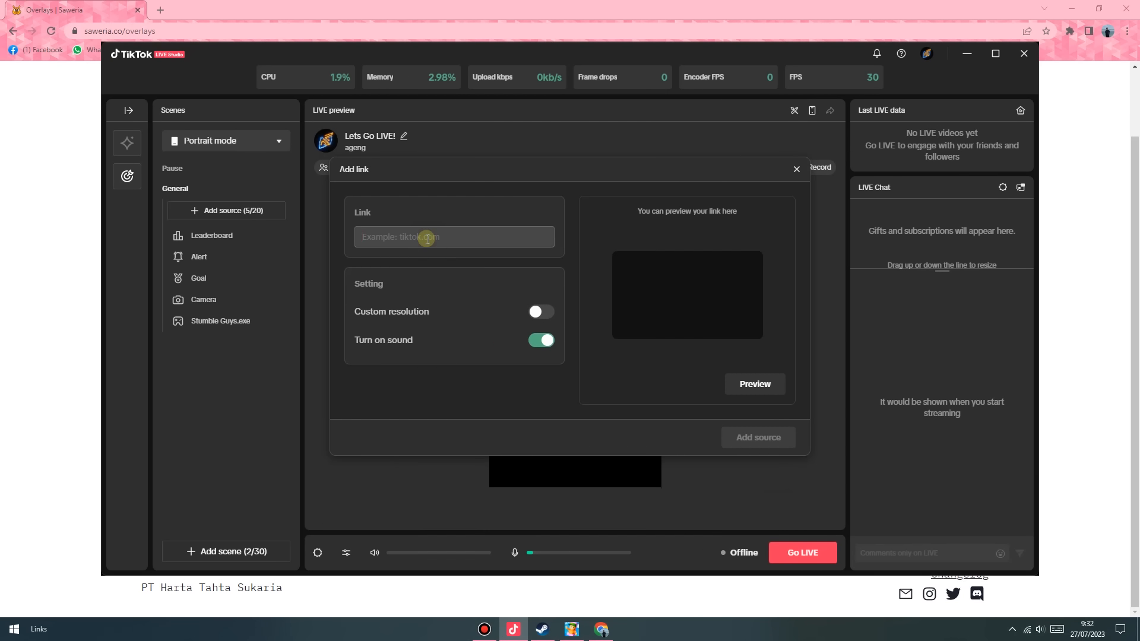
{"action": "key", "text": "ctrl+v"}
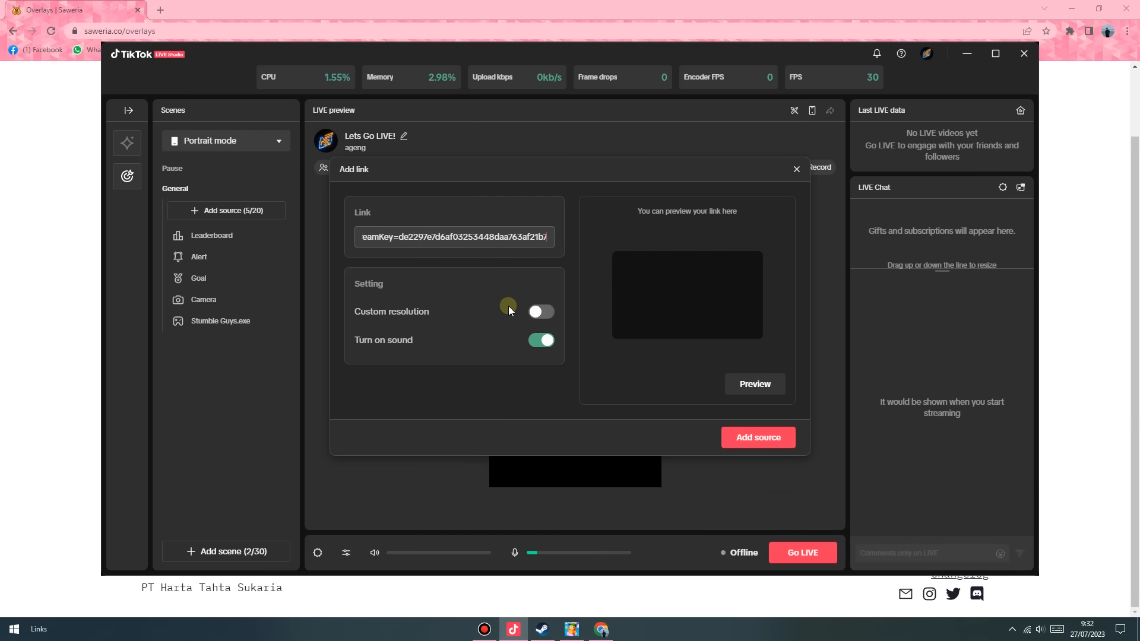
{"action": "left_click", "coordinate": [760, 437]}
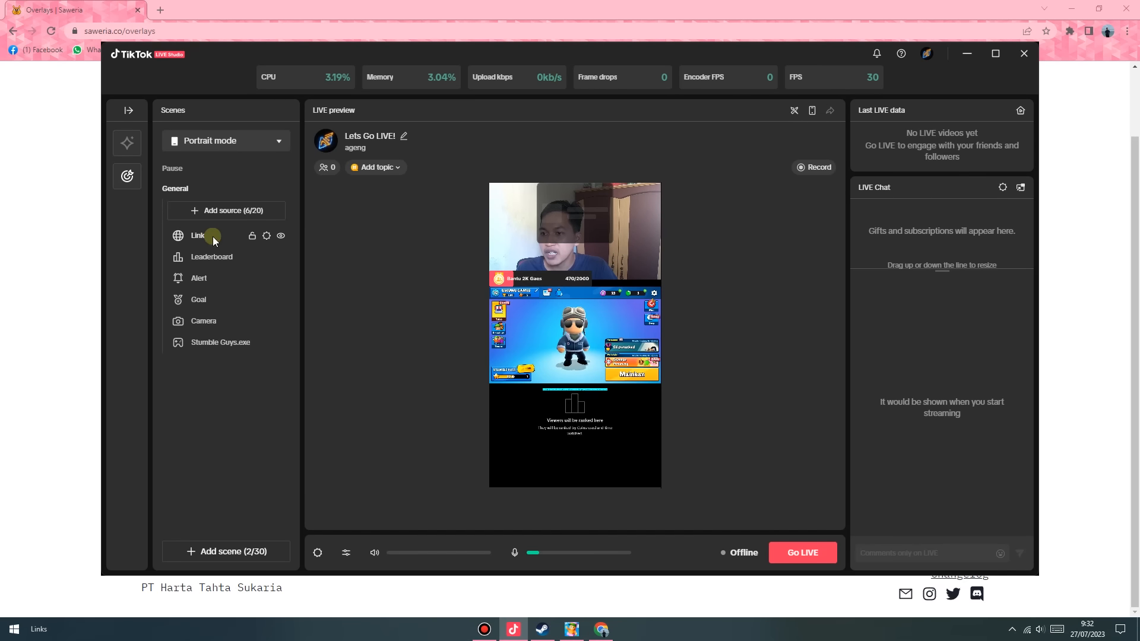
Move the running text overlay to the bottom of the canvas and enlarge it to span nearly the full width.
{"action": "left_click", "coordinate": [598, 395]}
{"action": "left_click_drag", "start_coordinate": [598, 395], "coordinate": [710, 394]}
{"action": "left_click_drag", "start_coordinate": [625, 438], "coordinate": [677, 492]}
{"action": "left_click", "coordinate": [749, 477]}
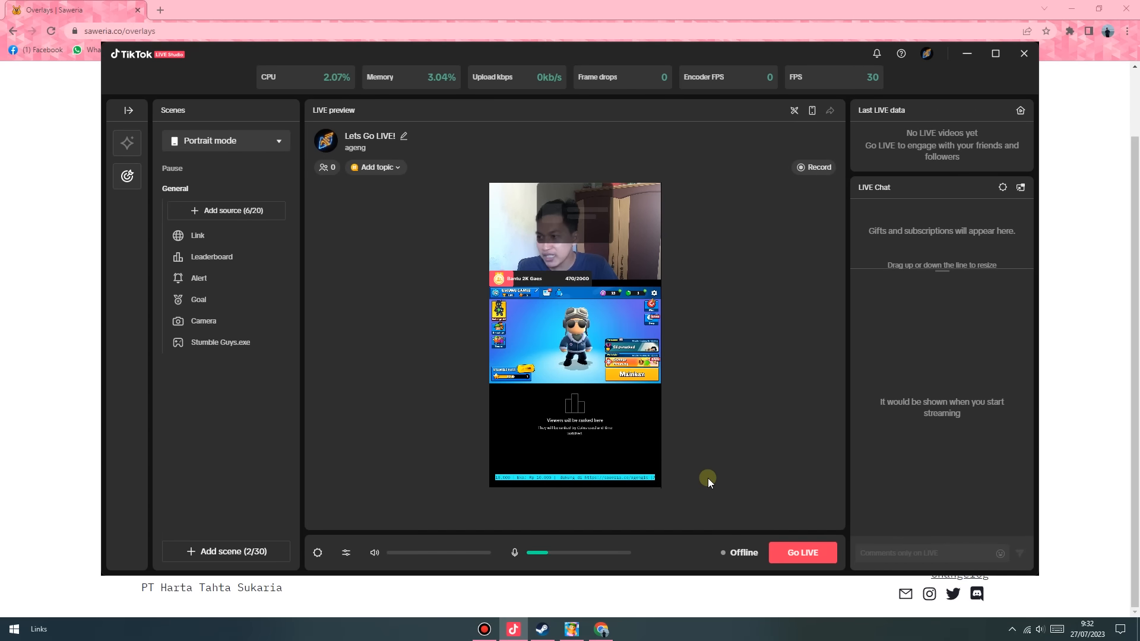
Switch to the Saweria overlays page in Chrome and copy the Leaderboard overlay URL.
{"action": "left_click", "coordinate": [601, 630]}
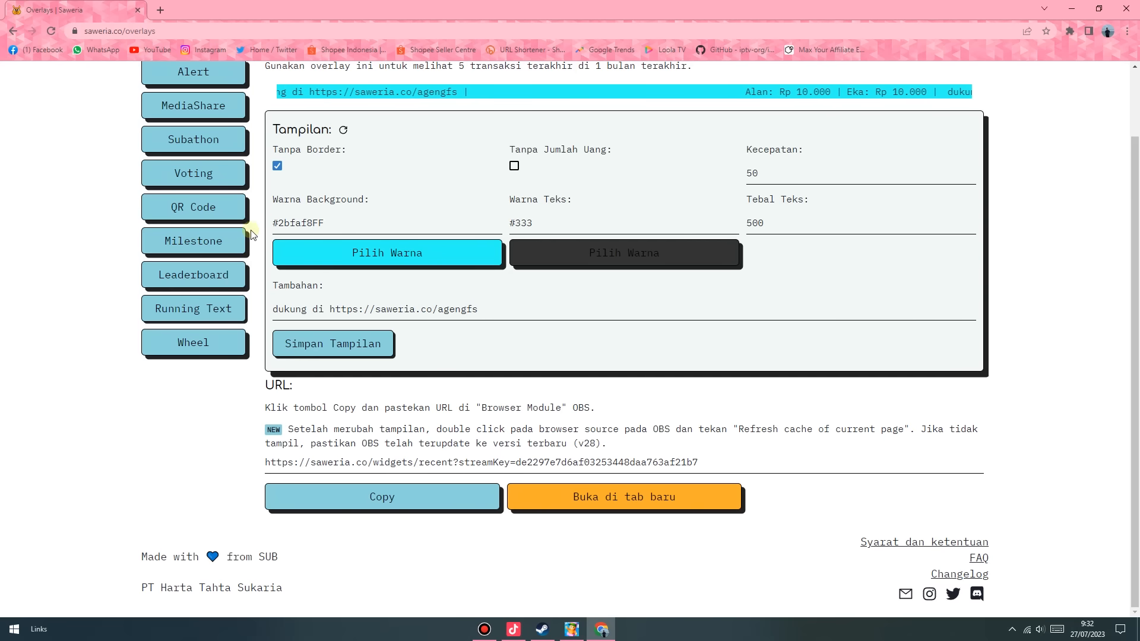
{"action": "left_click", "coordinate": [208, 291]}
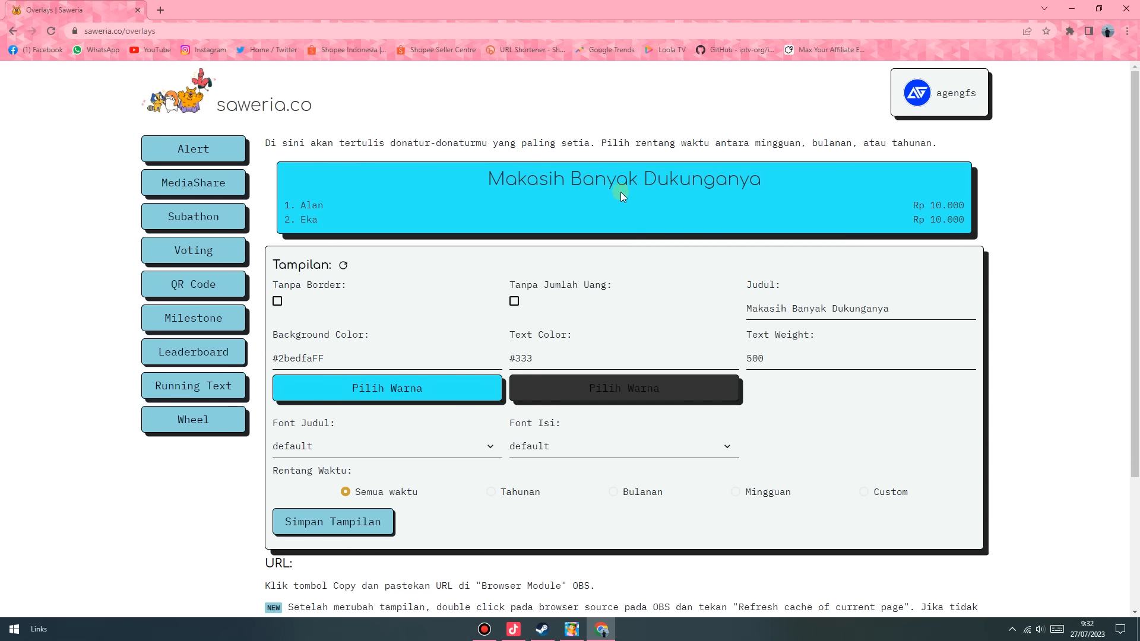
{"action": "scroll", "coordinate": [680, 268], "scroll_direction": "down", "scroll_amount": 3}
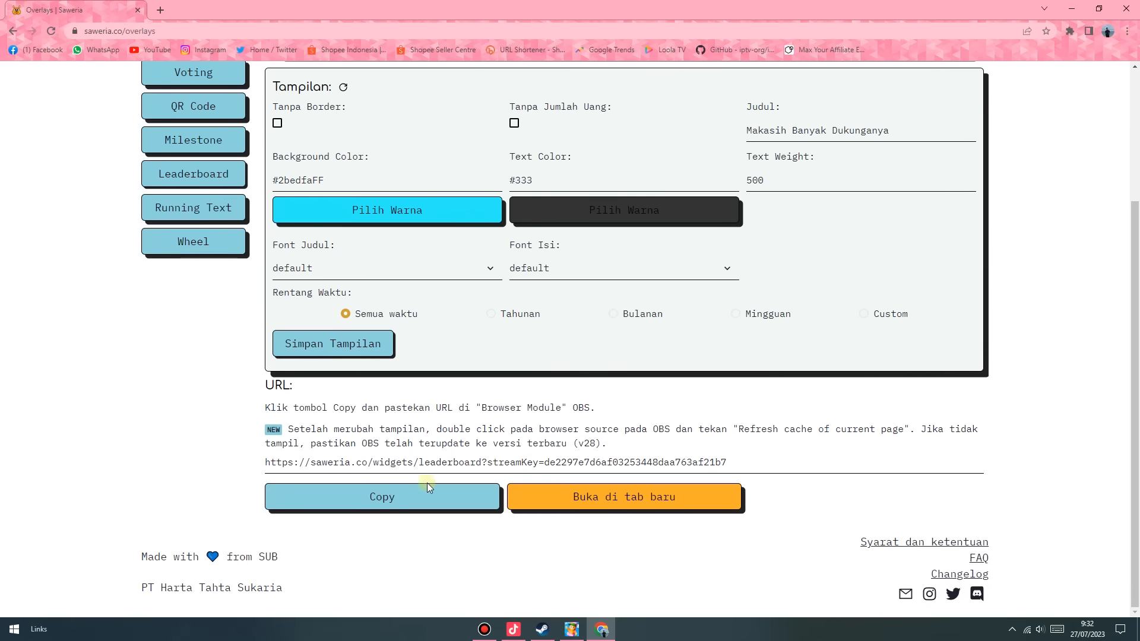
{"action": "left_click", "coordinate": [404, 503]}
In TikTok LIVE Studio, add another Link source with the copied Leaderboard URL and stream key, and centre it just below the game capture.
{"action": "left_click", "coordinate": [514, 629]}
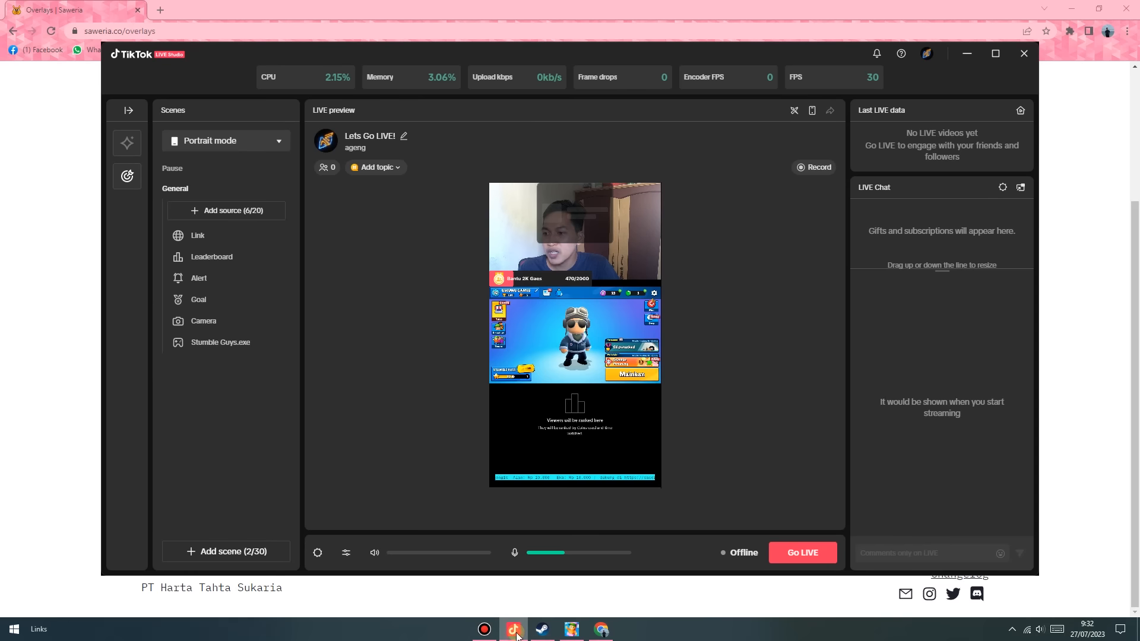
{"action": "left_click", "coordinate": [211, 219]}
{"action": "left_click", "coordinate": [379, 242]}
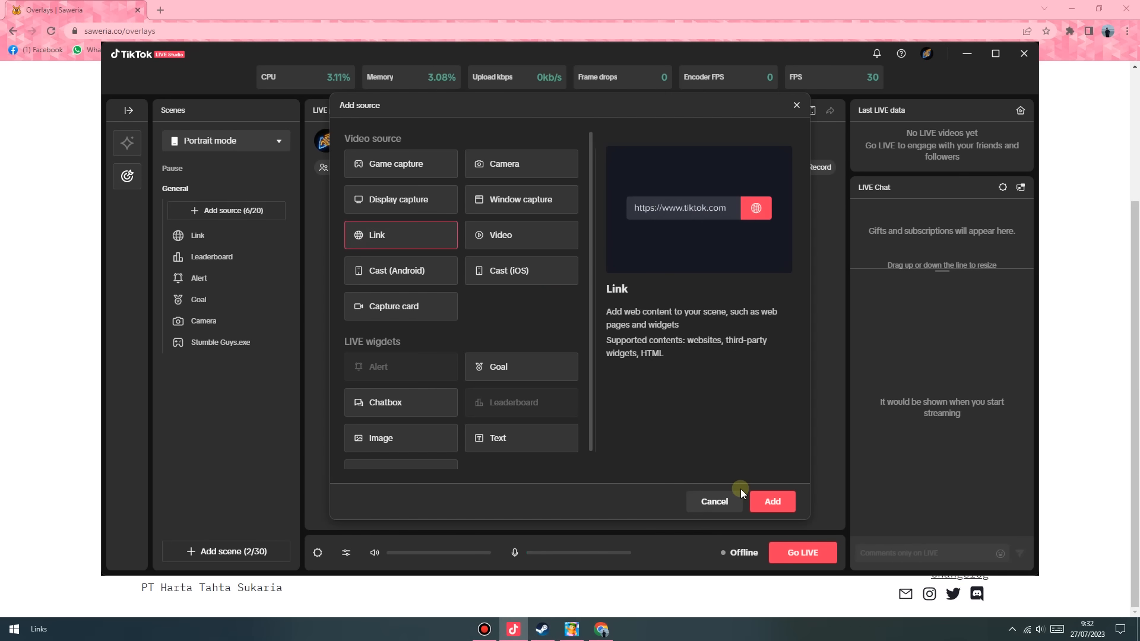
{"action": "left_click", "coordinate": [753, 500]}
{"action": "left_click", "coordinate": [430, 235]}
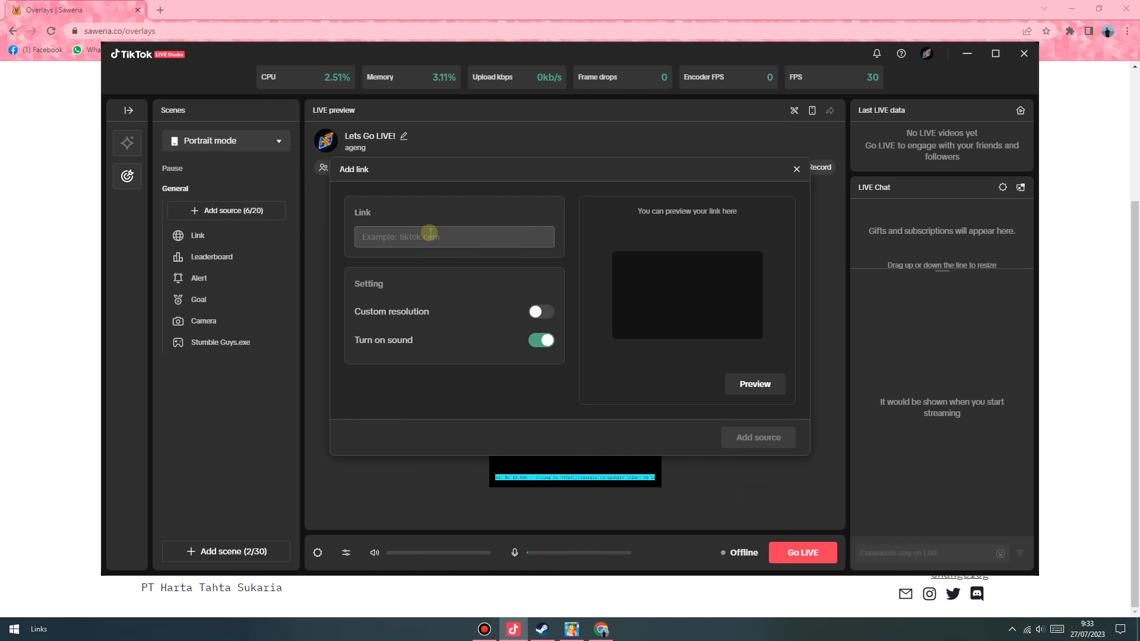
{"action": "key", "text": "ctrl+v"}
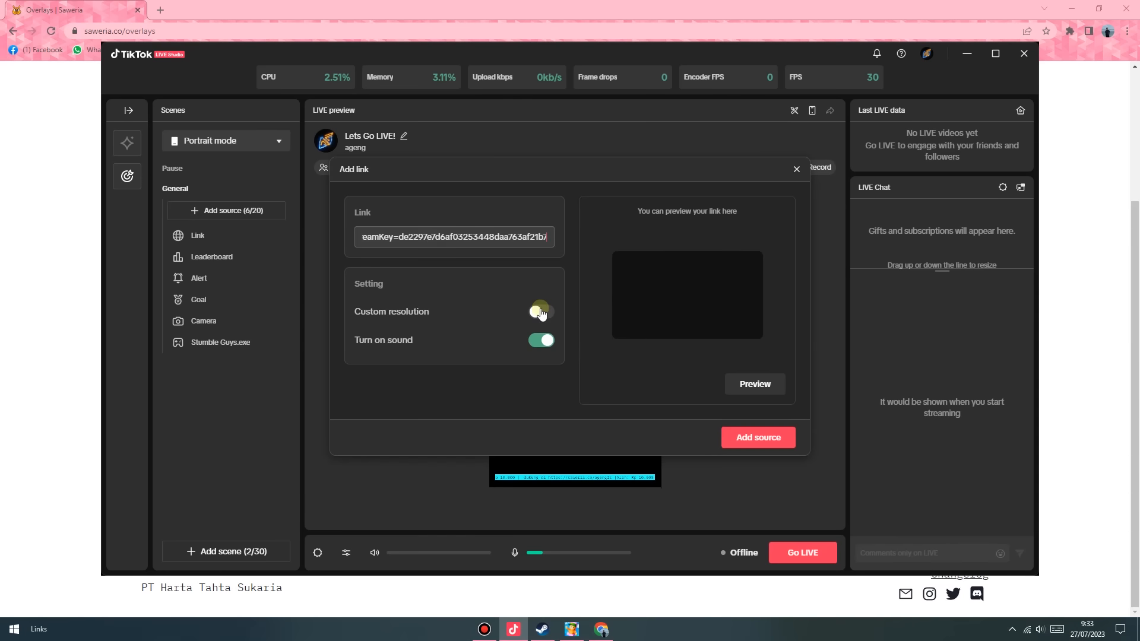
{"action": "left_click", "coordinate": [760, 438]}
{"action": "left_click_drag", "start_coordinate": [587, 404], "coordinate": [615, 399]}
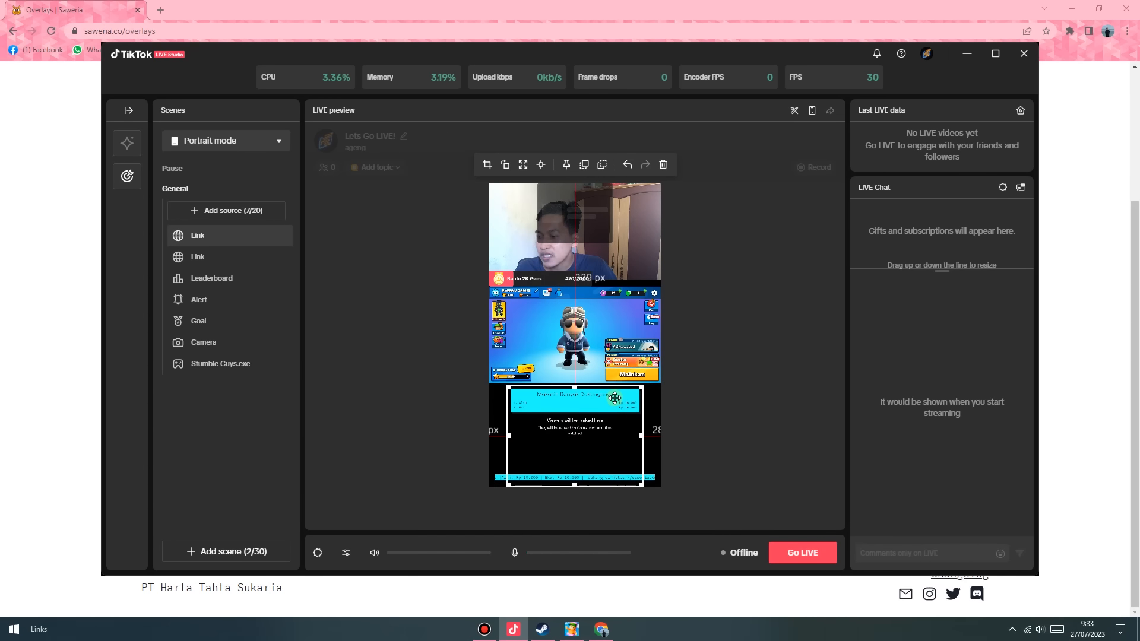
{"action": "left_click", "coordinate": [737, 409]}
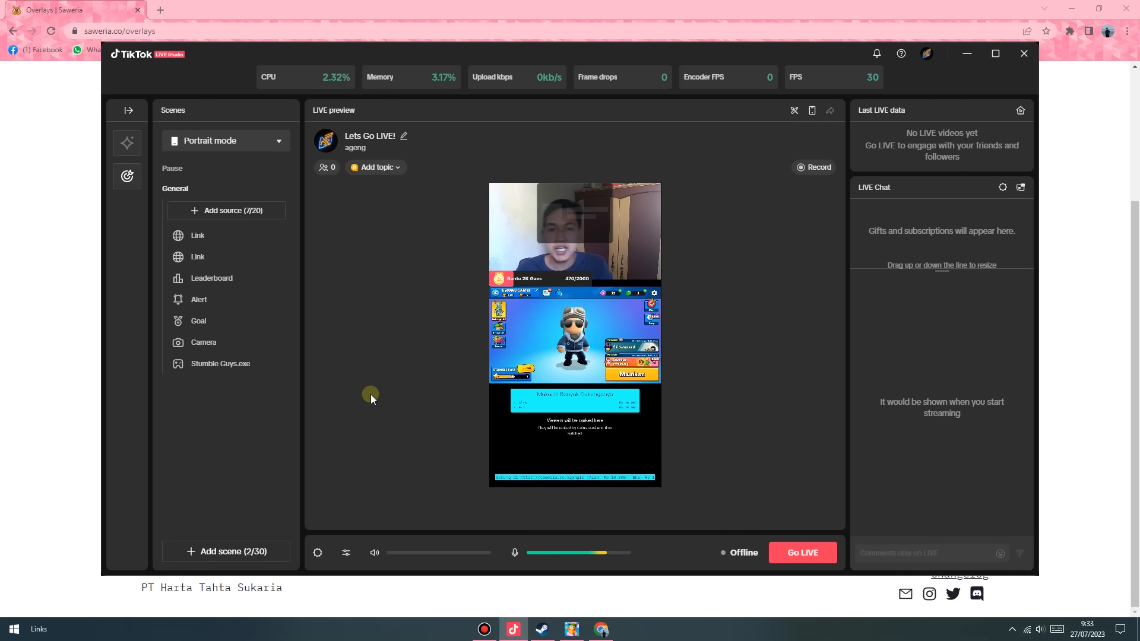
Review the LIVE settings for cover, topic, title, About me and audience controls, and close them.
{"action": "left_click", "coordinate": [403, 138]}
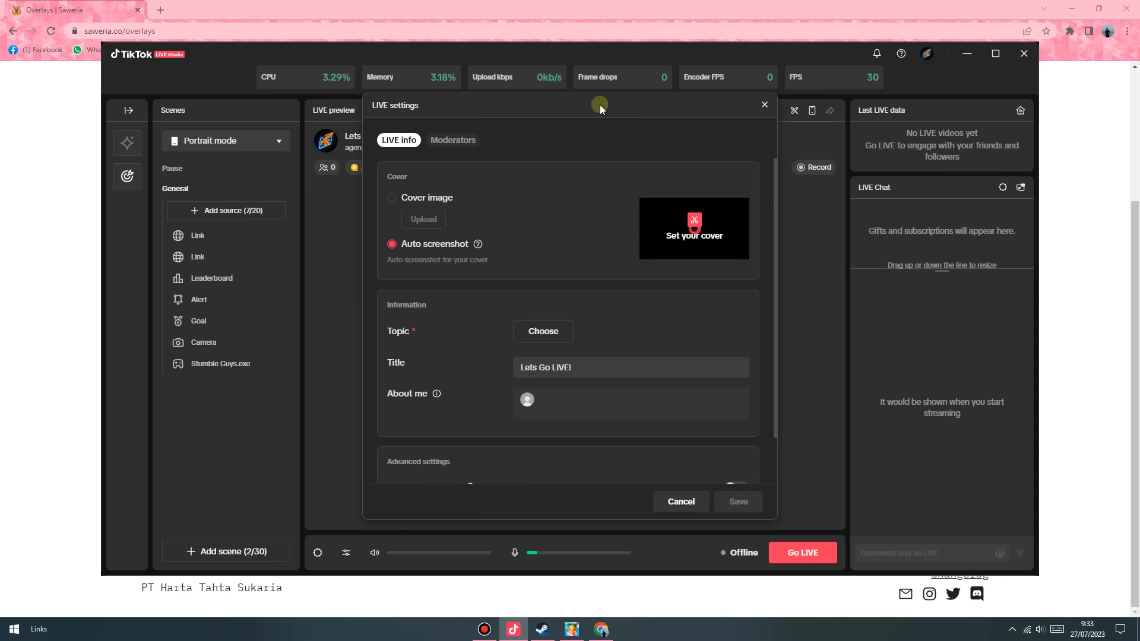
{"action": "left_click", "coordinate": [765, 105]}
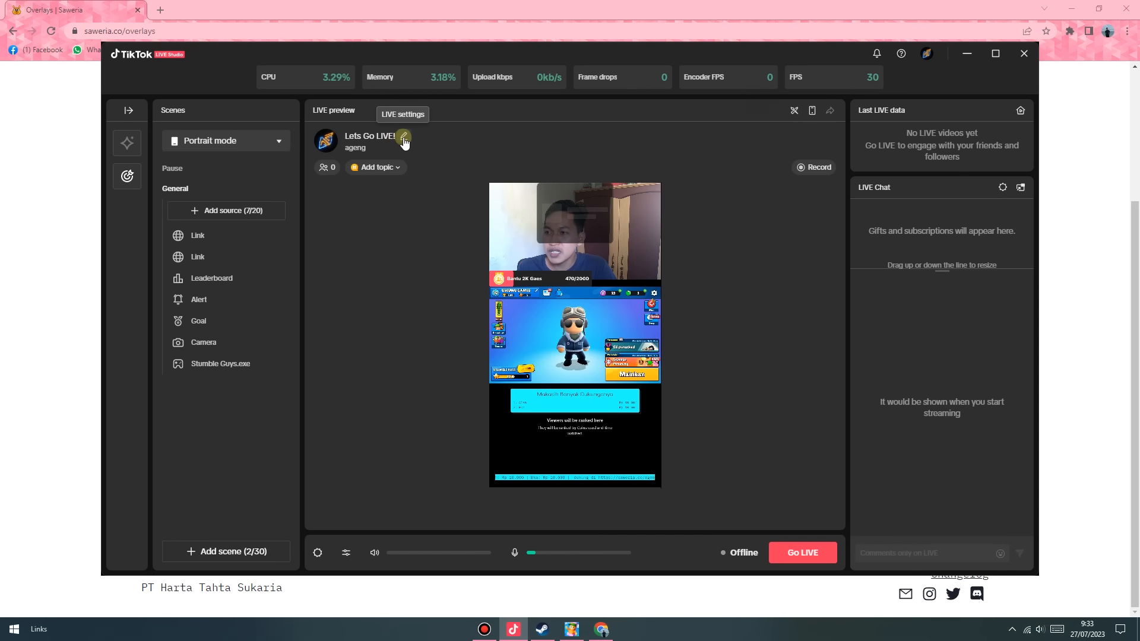
{"action": "left_click", "coordinate": [406, 138]}
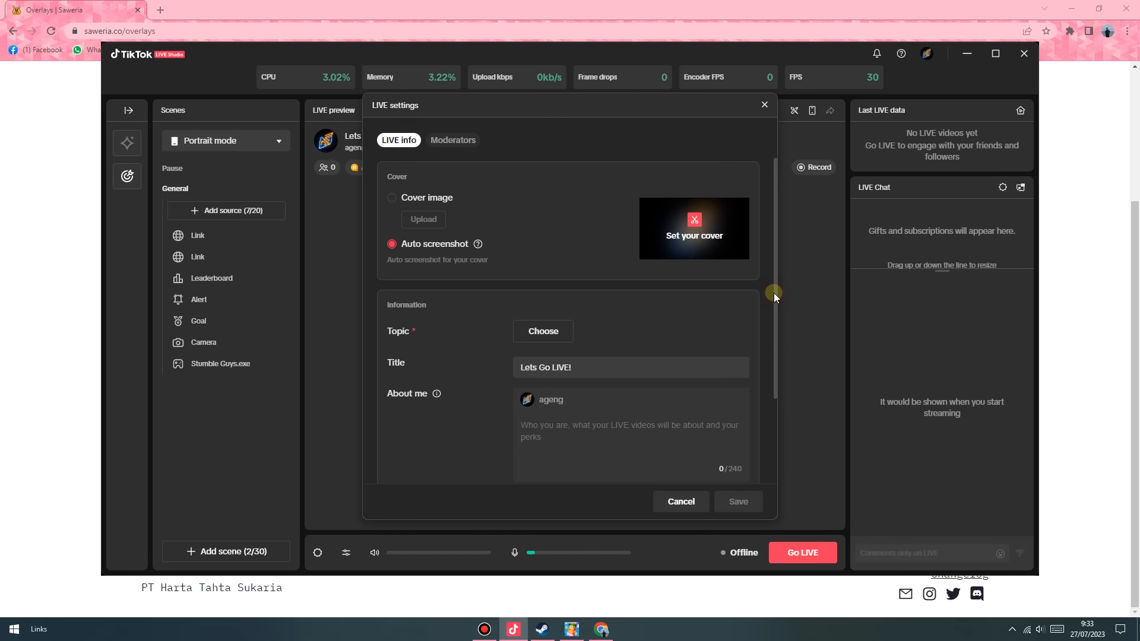
{"action": "left_click_drag", "start_coordinate": [776, 297], "coordinate": [776, 336]}
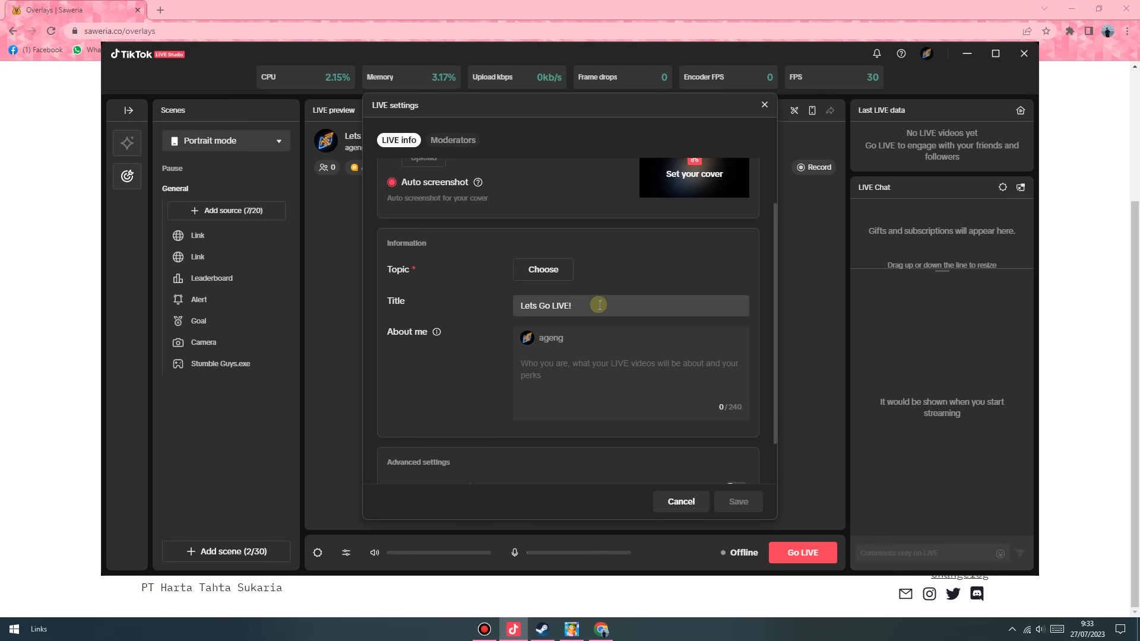
{"action": "left_click_drag", "start_coordinate": [772, 291], "coordinate": [775, 334]}
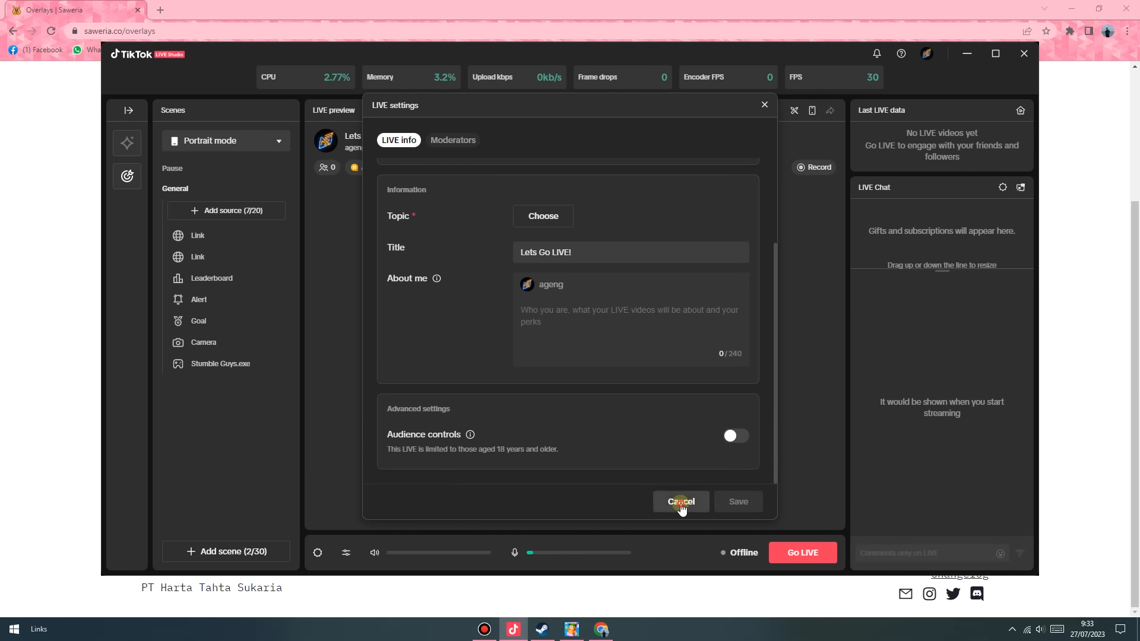
{"action": "left_click", "coordinate": [683, 502]}
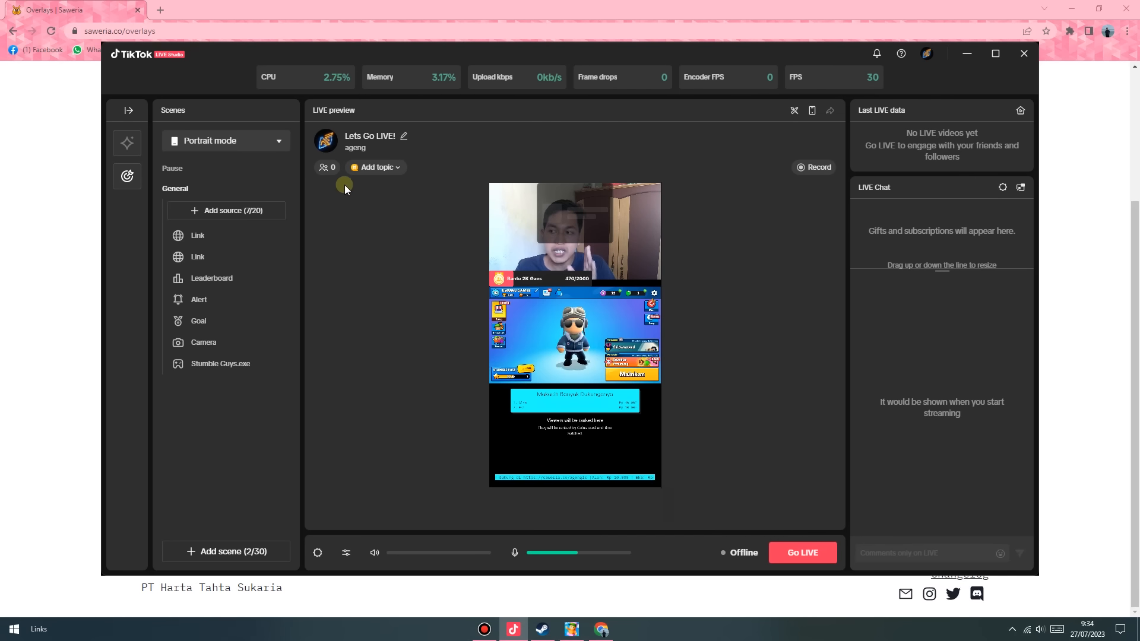
Set the LIVE topic to Gaming with Mobile Legends: Bang Bang as the game.
{"action": "left_click", "coordinate": [383, 170]}
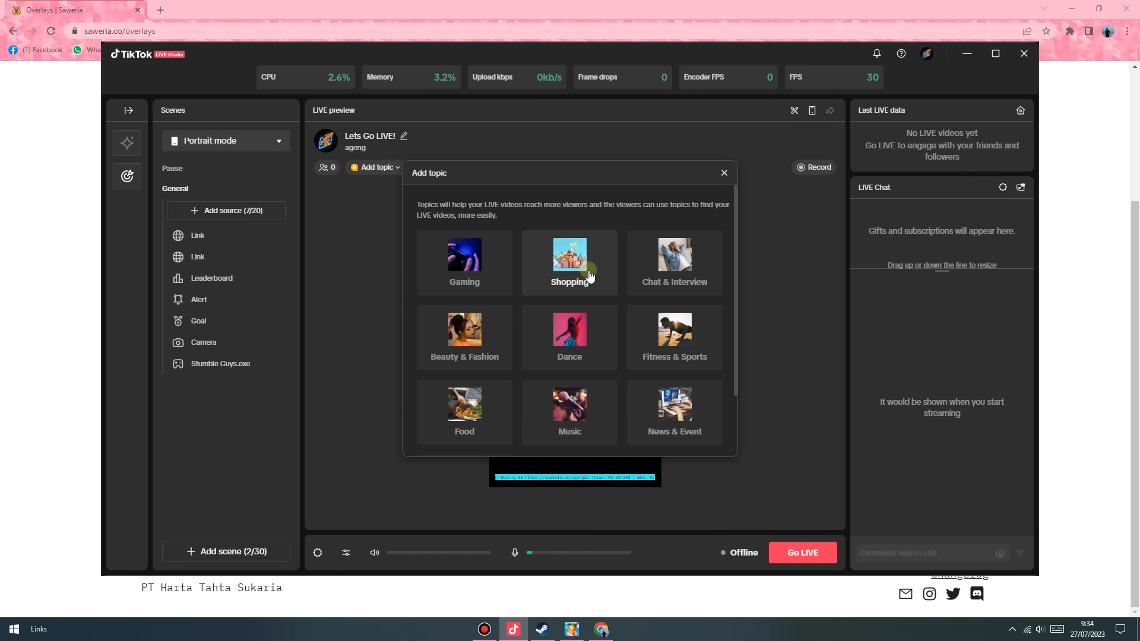
{"action": "left_click", "coordinate": [467, 267]}
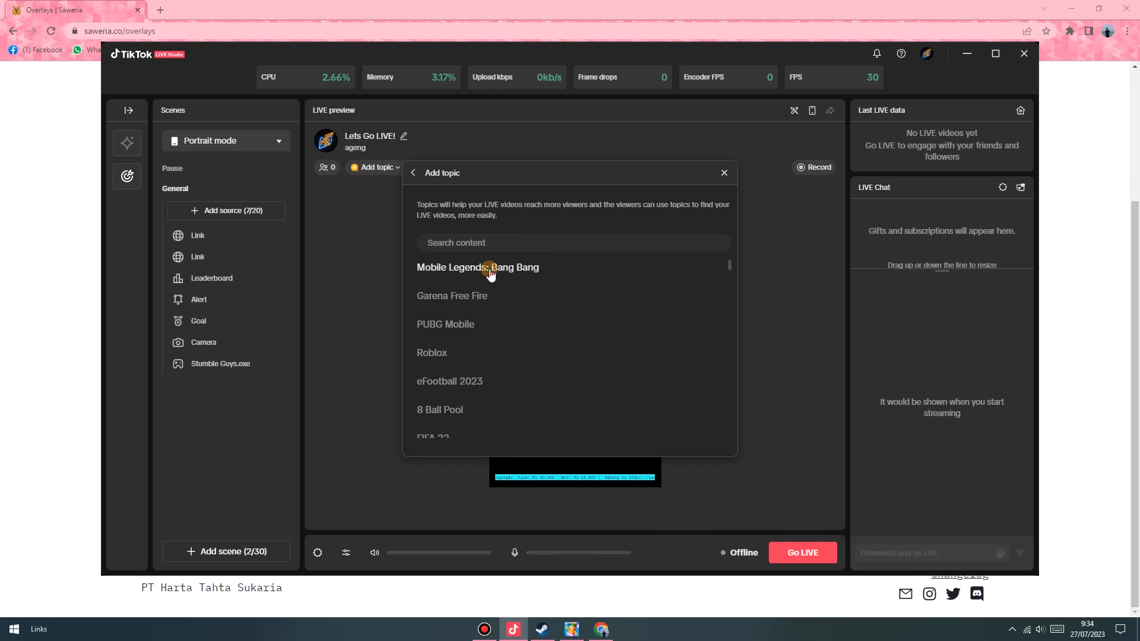
{"action": "left_click", "coordinate": [489, 272]}
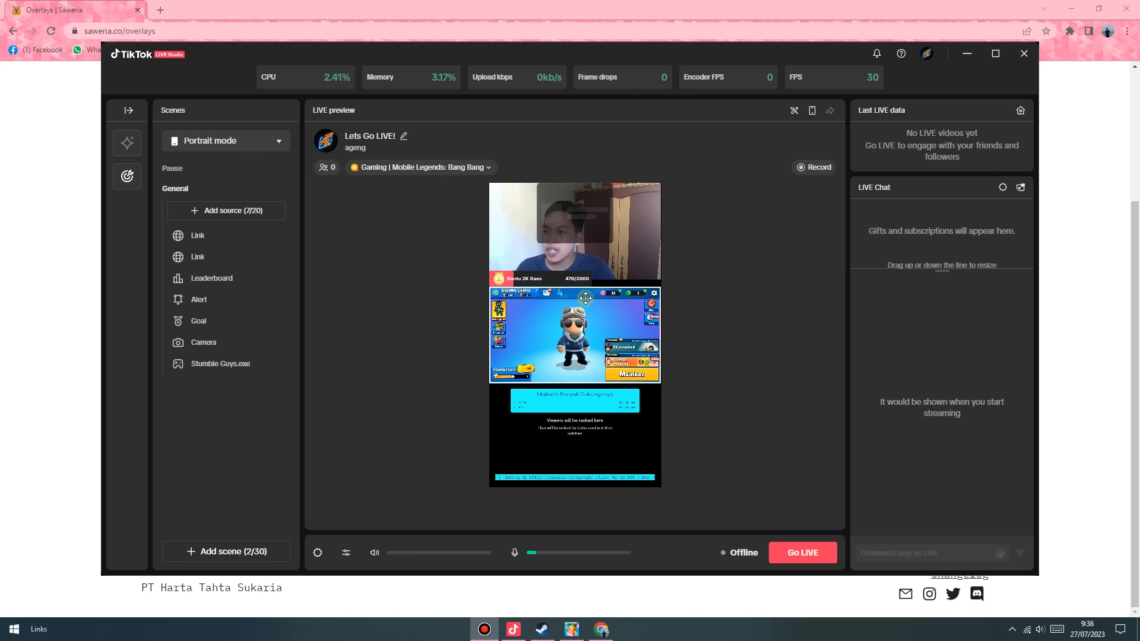
Check the layout of the portrait scene in the mobile preview.
{"action": "left_click", "coordinate": [813, 112]}
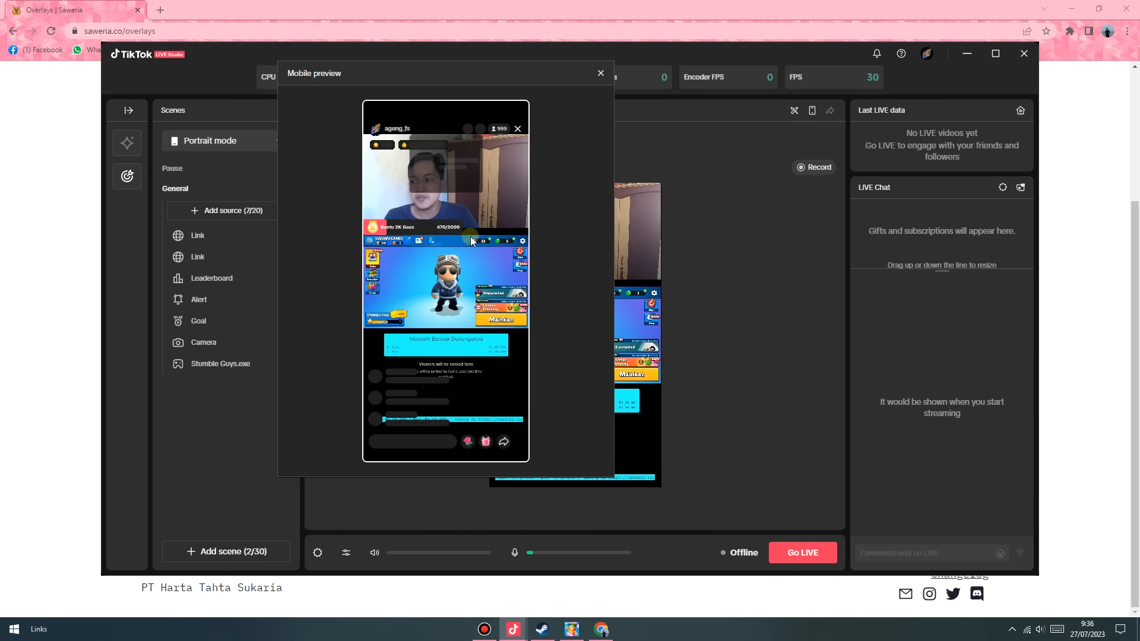
{"action": "left_click", "coordinate": [806, 555]}
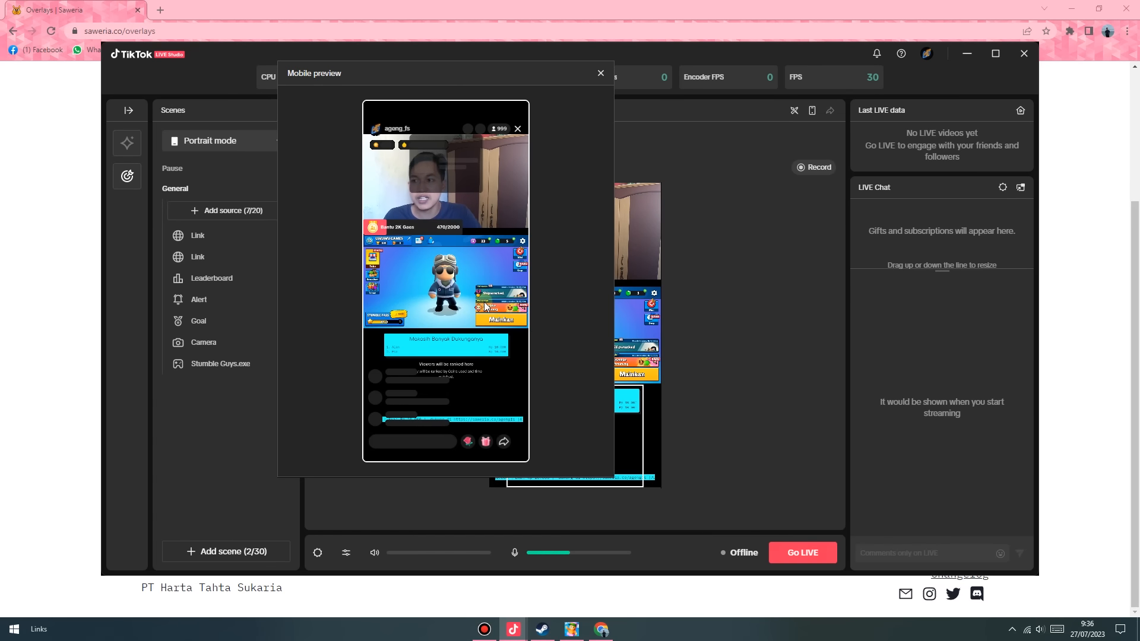